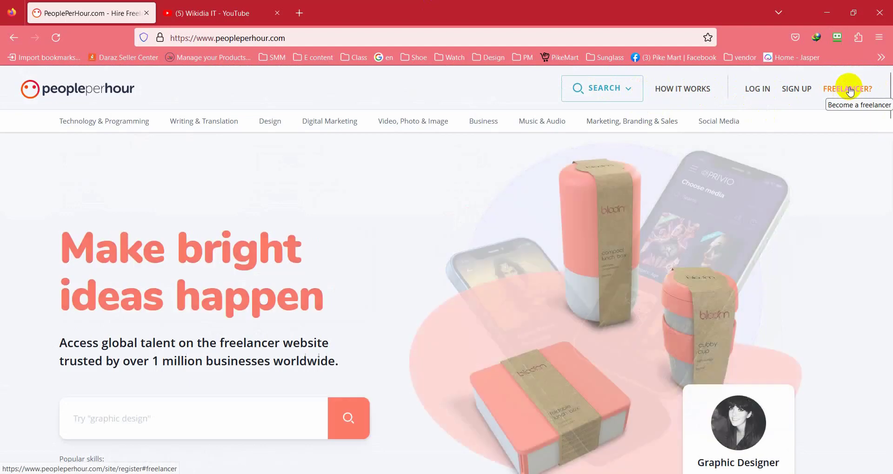
# Open the freelancer registration page, choose to work as a freelancer, and start signing up with email.
pyautogui.click(849, 91)
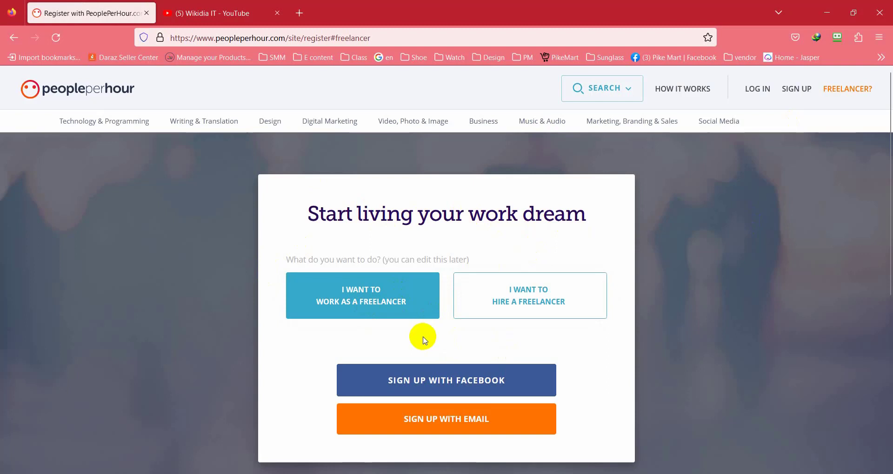
pyautogui.click(375, 308)
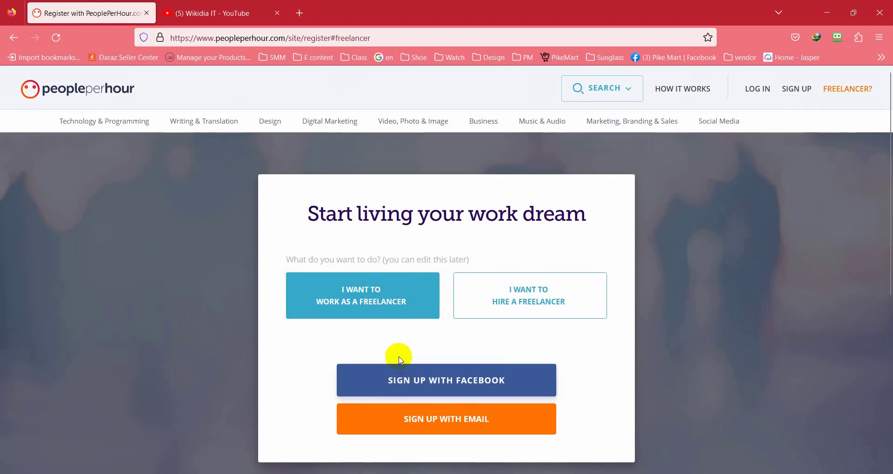
pyautogui.click(405, 291)
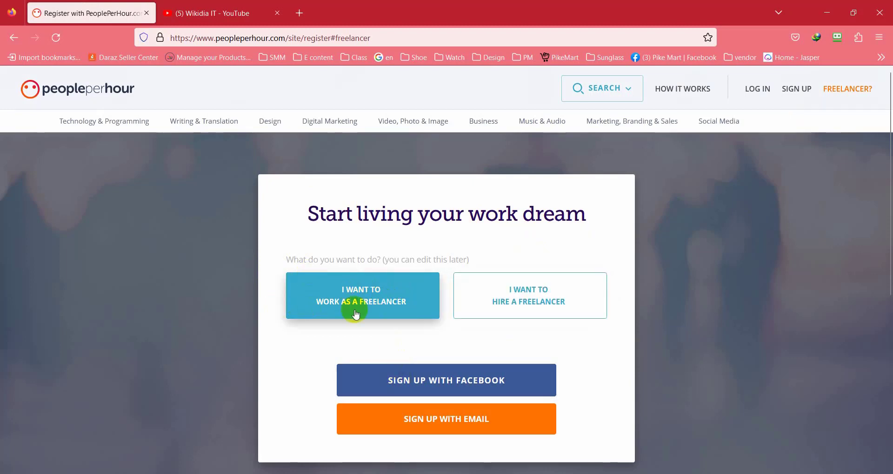
pyautogui.scroll(-2, 373, 325)
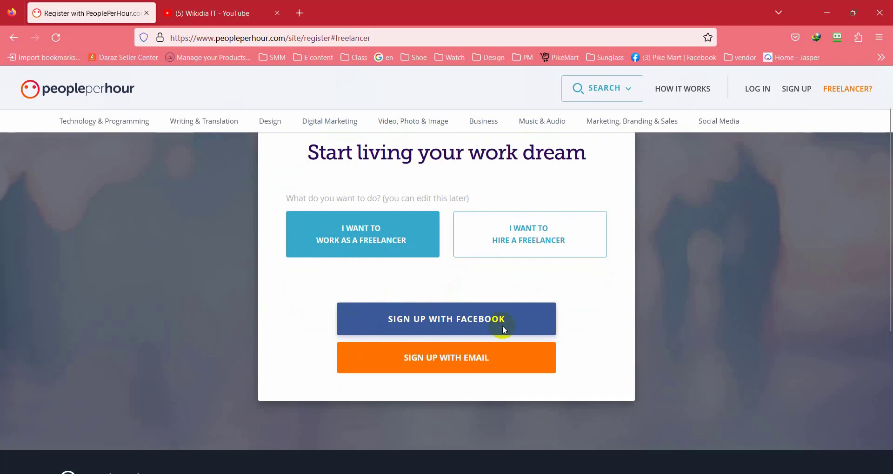
pyautogui.click(458, 360)
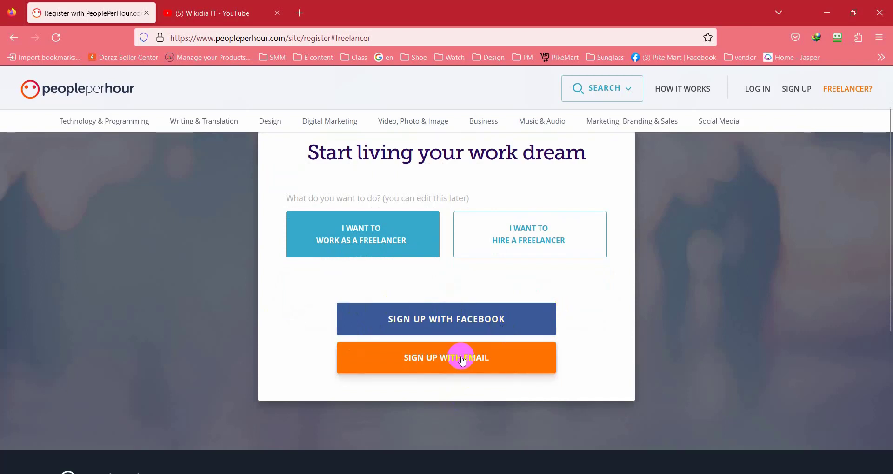
pyautogui.click(465, 366)
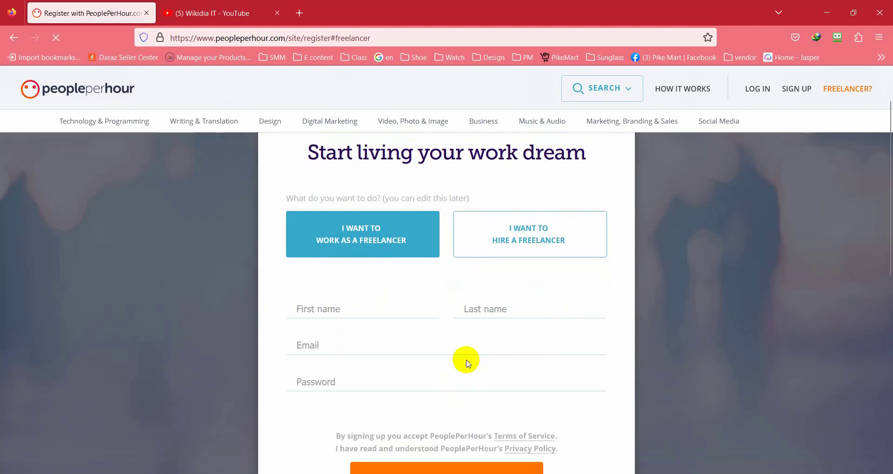
# Examine the registration form from the account type choice down to the name, email and password fields and the sign-up terms.
pyautogui.scroll(-3, 467, 363)
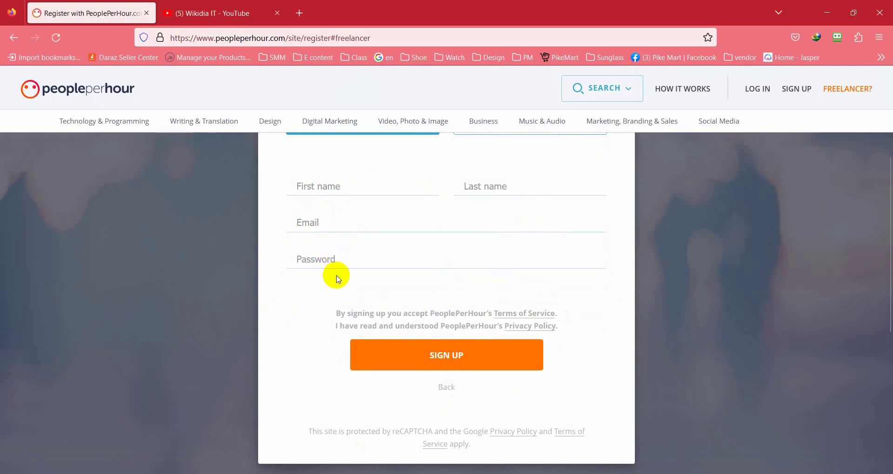
pyautogui.scroll(3, 336, 279)
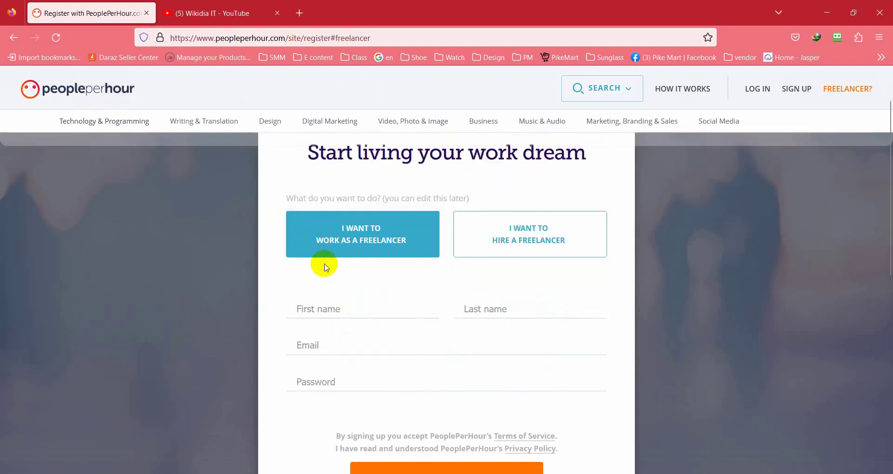
pyautogui.scroll(2, 474, 334)
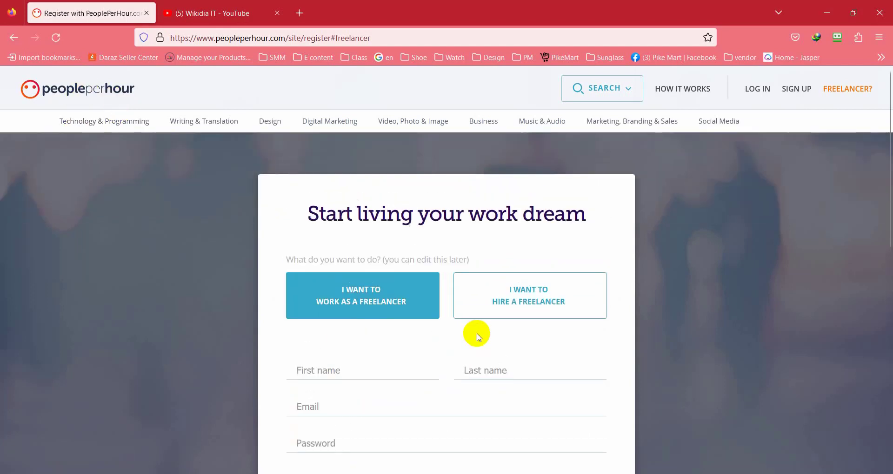
pyautogui.scroll(-3, 478, 335)
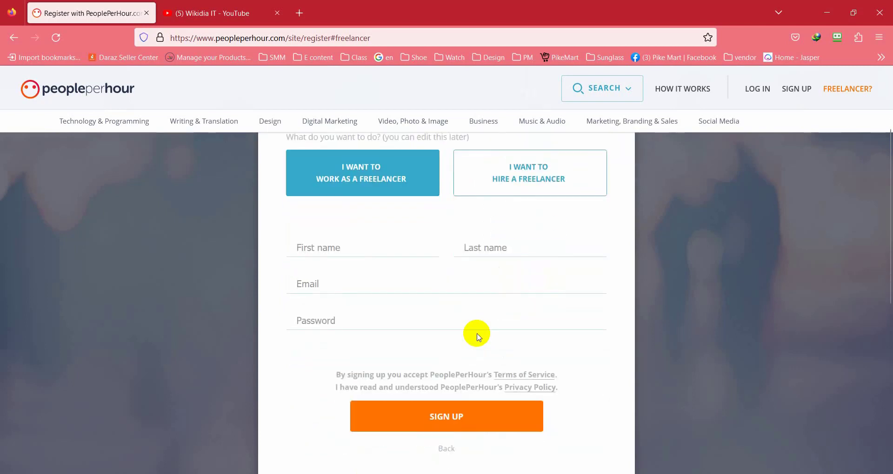
pyautogui.scroll(2, 477, 333)
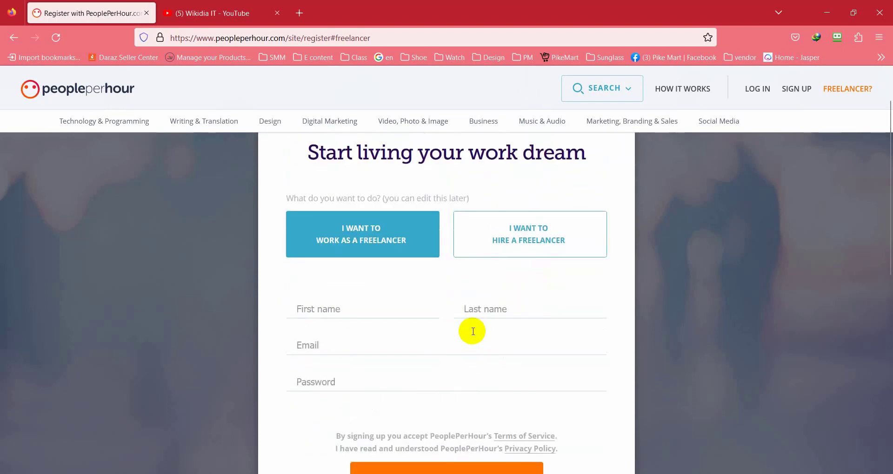
pyautogui.scroll(-2, 470, 330)
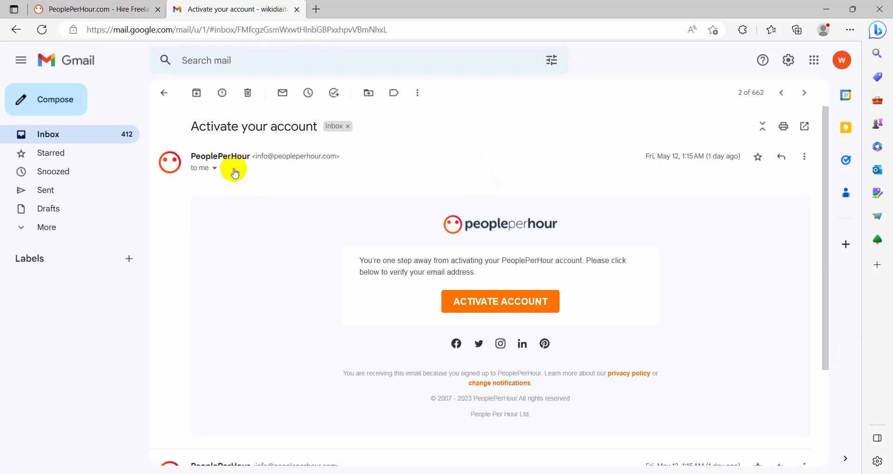
pyautogui.click(470, 302)
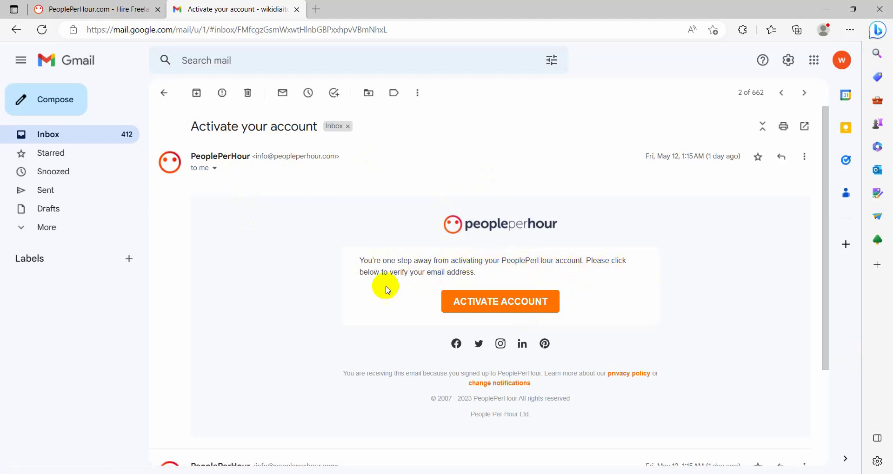
pyautogui.click(484, 293)
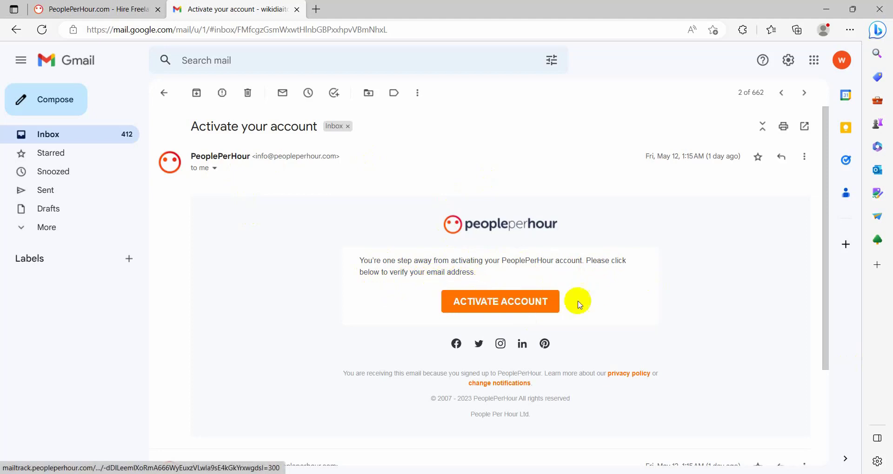
pyautogui.click(482, 313)
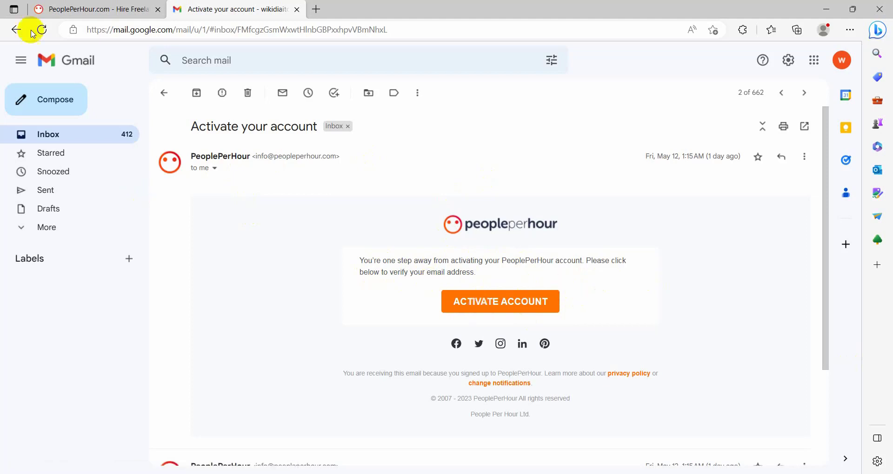
# Return to the PeoplePerHour seller dashboard and open the account's own freelancer profile page.
pyautogui.click(101, 9)
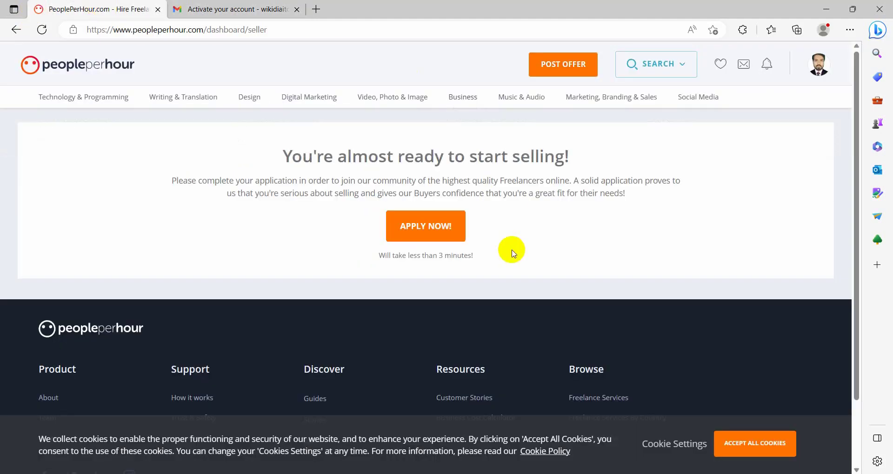
pyautogui.click(816, 69)
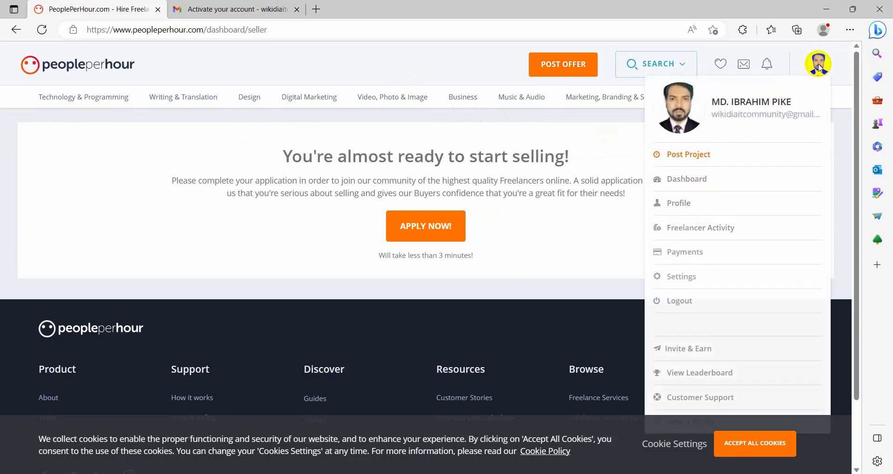
pyautogui.click(819, 68)
pyautogui.click(818, 68)
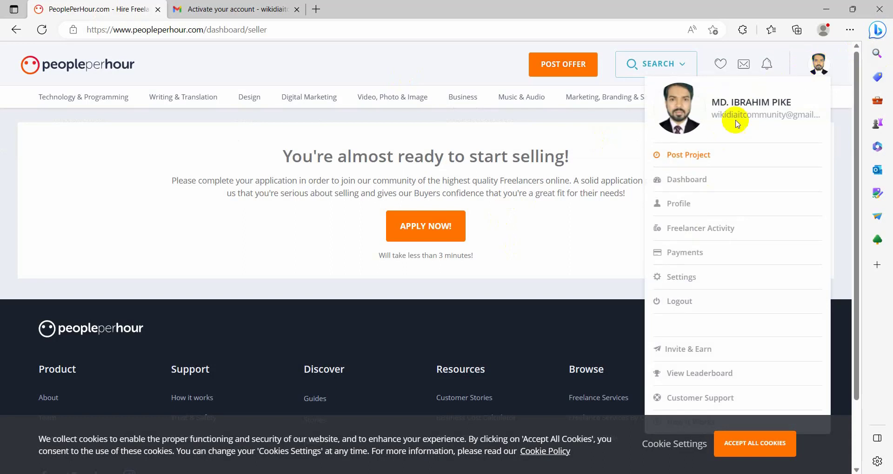
pyautogui.click(675, 204)
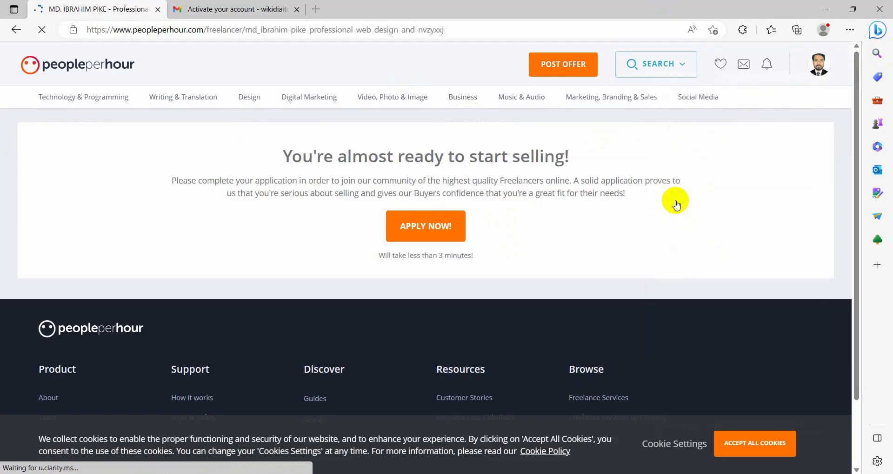
# Open the freelancer profile for editing and accept all cookies.
pyautogui.scroll(-6, 523, 291)
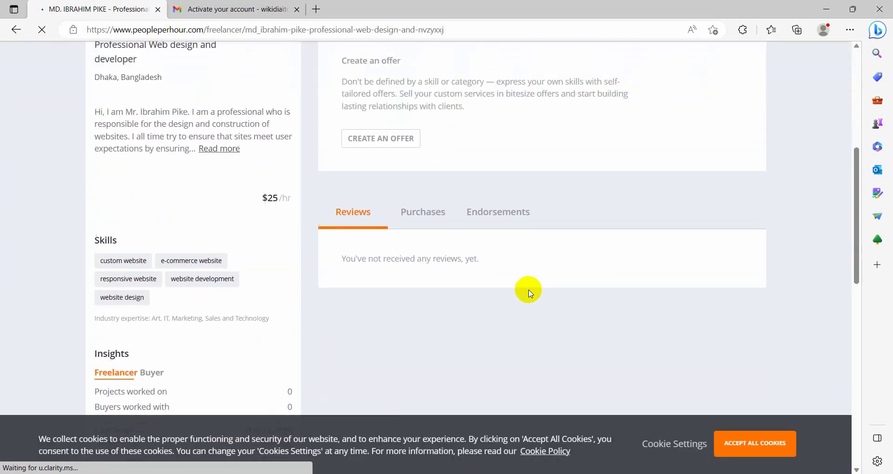
pyautogui.scroll(6, 528, 291)
pyautogui.click(273, 267)
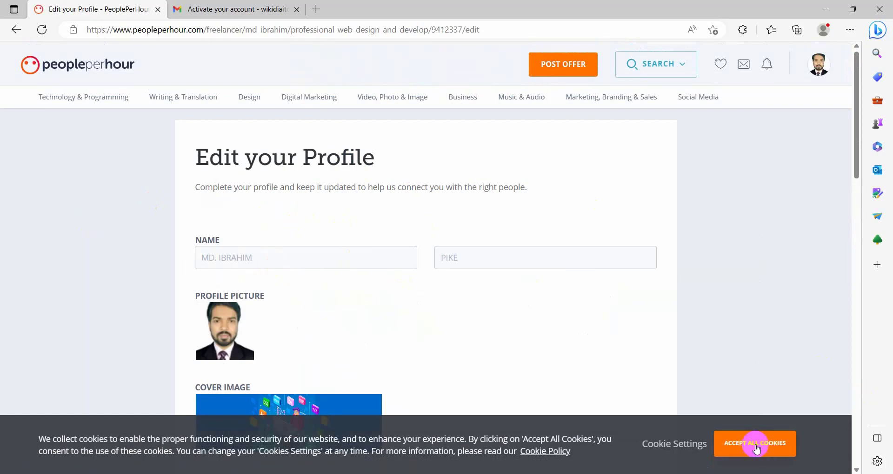
pyautogui.click(750, 442)
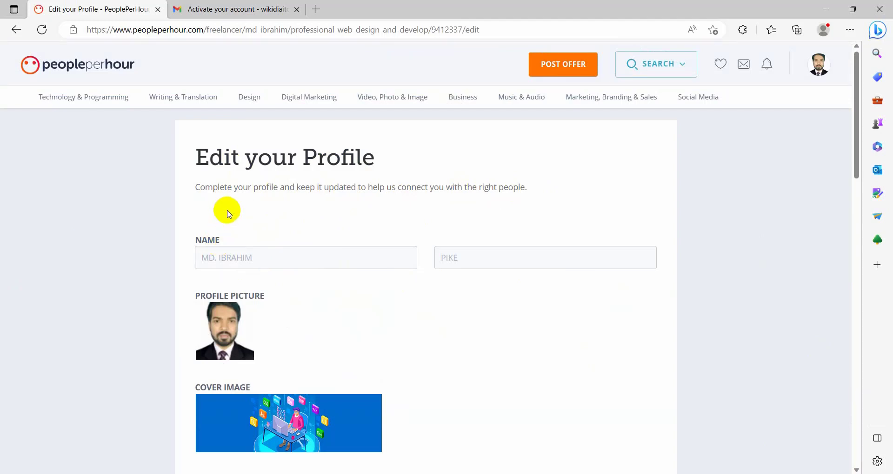
# Examine the profile picture, cover image, job title and skills entries in the profile editing form.
pyautogui.scroll(-1, 228, 214)
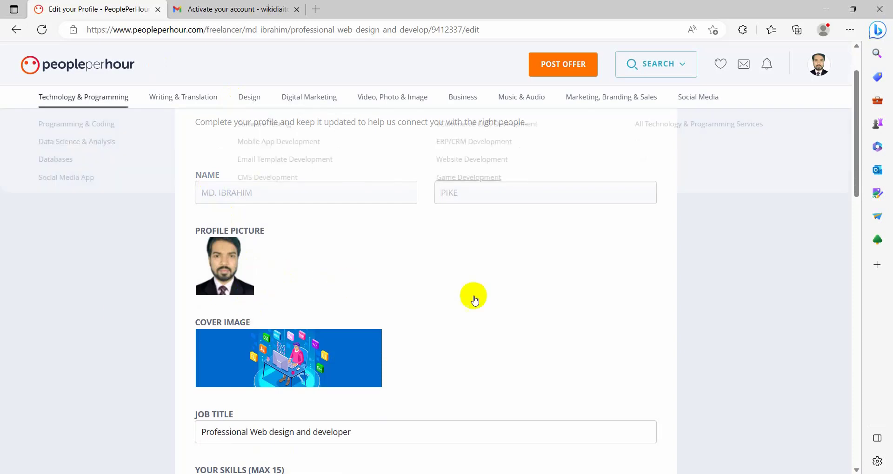
pyautogui.scroll(-1, 277, 267)
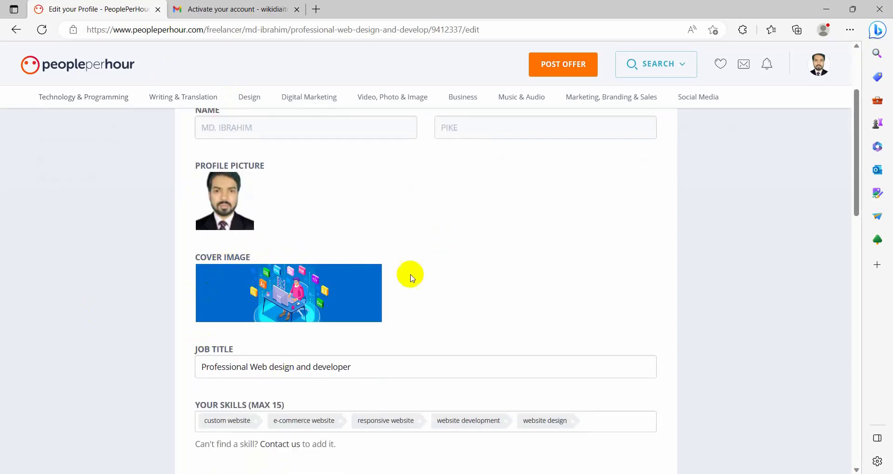
pyautogui.scroll(-2, 409, 276)
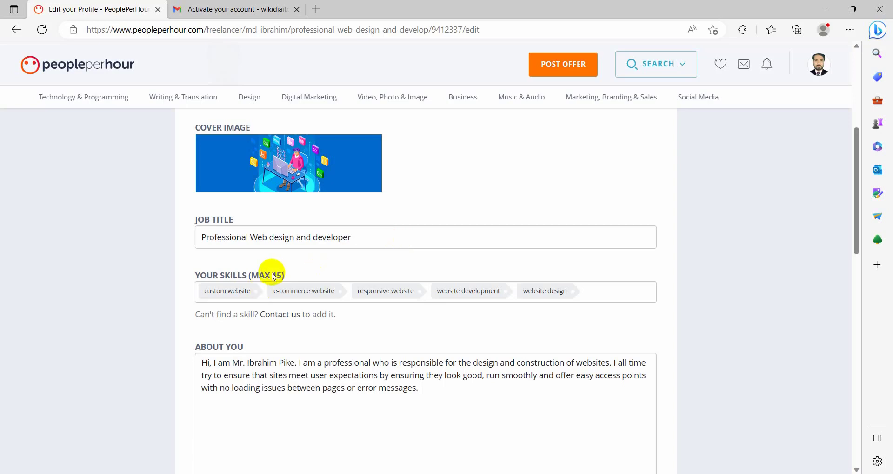
pyautogui.click(589, 296)
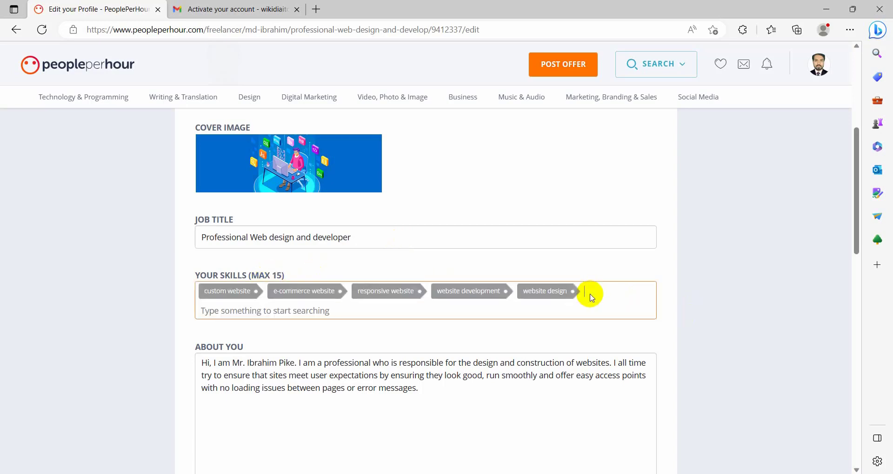
pyautogui.click(502, 261)
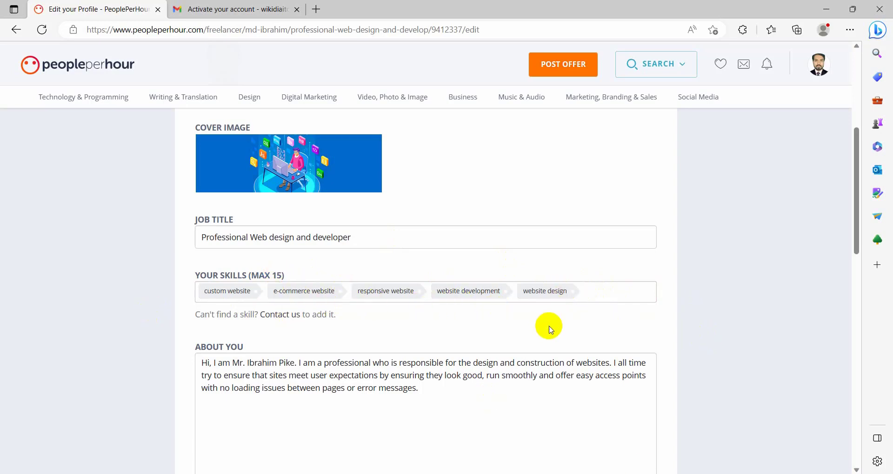
# Examine the About You description in the profile editing form, selecting its text to read through it.
pyautogui.scroll(-3, 535, 328)
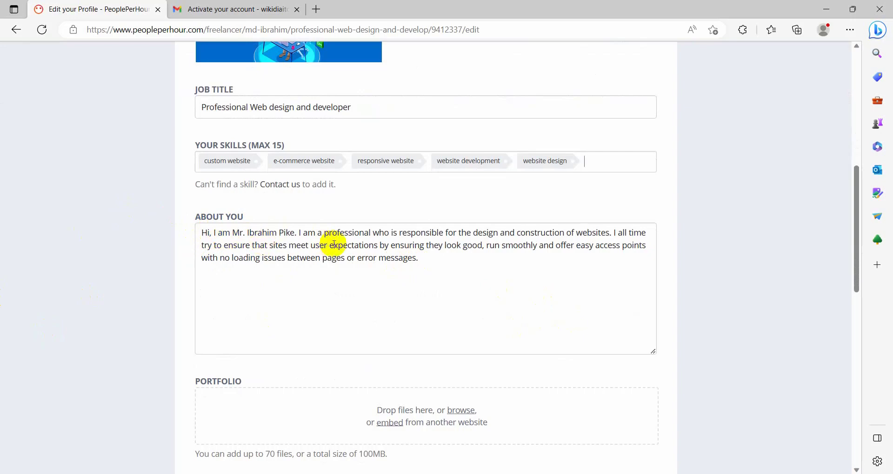
pyautogui.scroll(1, 254, 282)
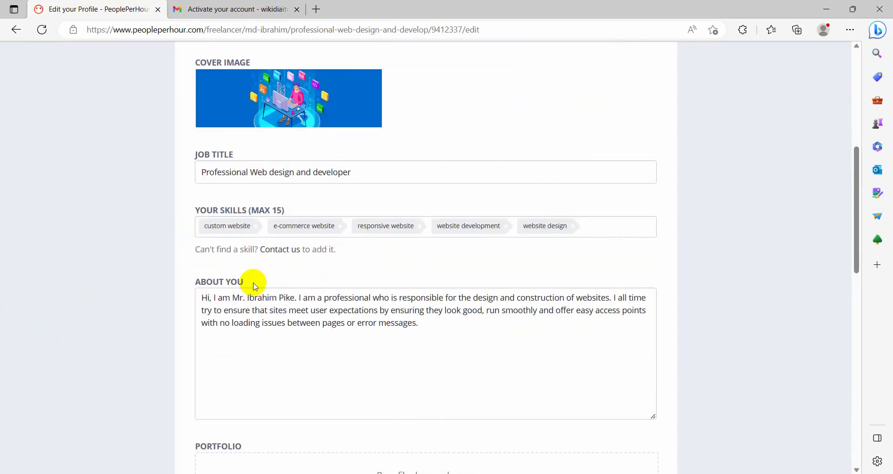
pyautogui.scroll(2, 254, 285)
pyautogui.scroll(-2, 256, 289)
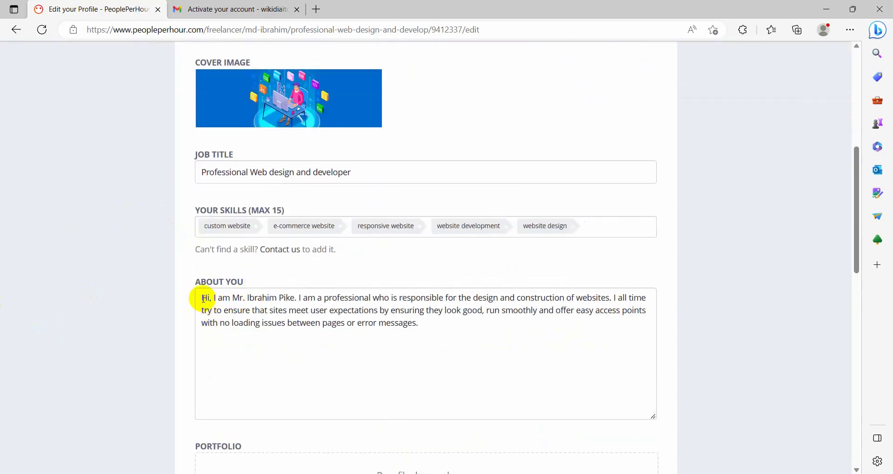
pyautogui.doubleClick(205, 298)
pyautogui.moveTo(244, 305); pyautogui.dragTo(436, 327)
pyautogui.click(437, 327)
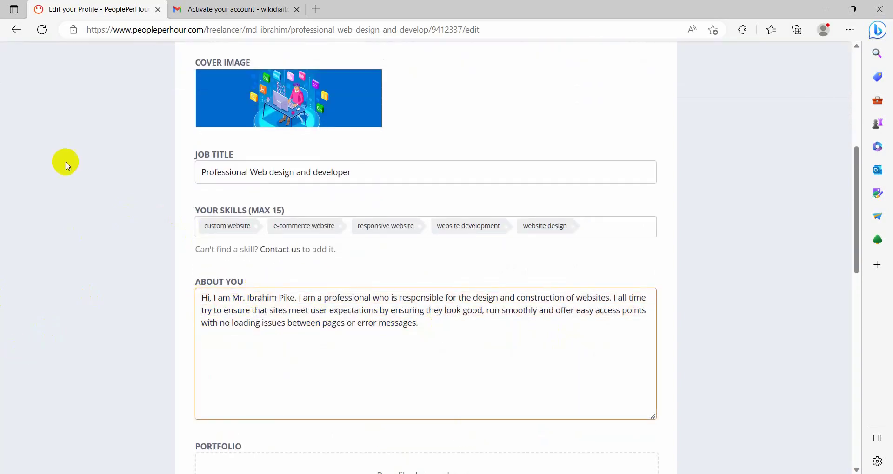
pyautogui.scroll(4, 238, 193)
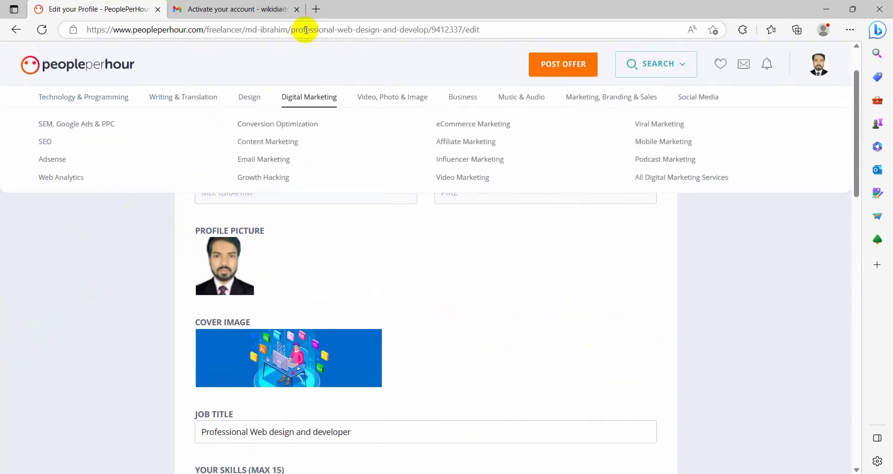
# Search the web for "google" in a new browser tab.
pyautogui.click(316, 10)
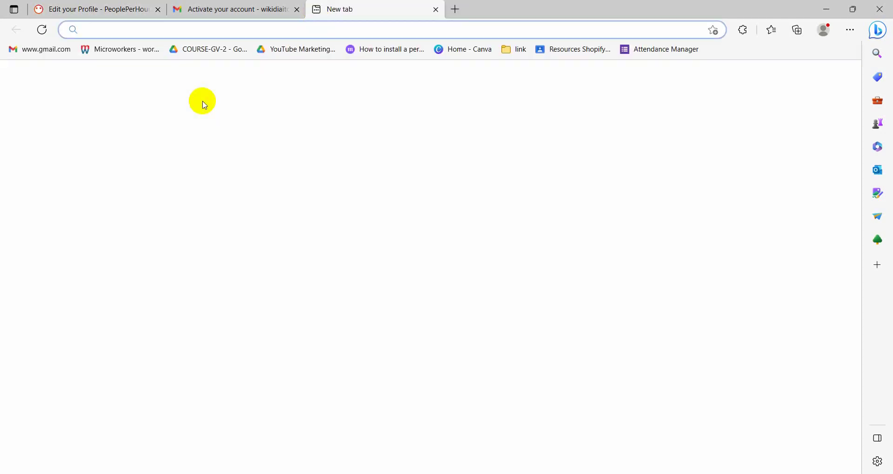
pyautogui.write('google')
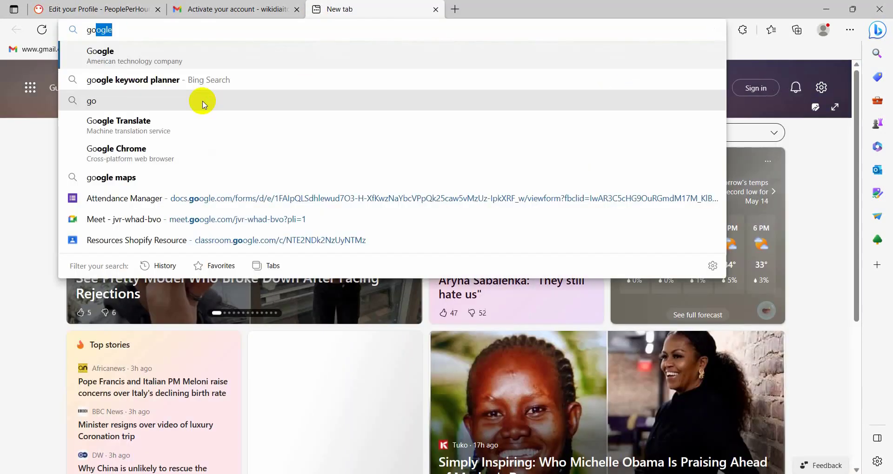
pyautogui.press('Return')
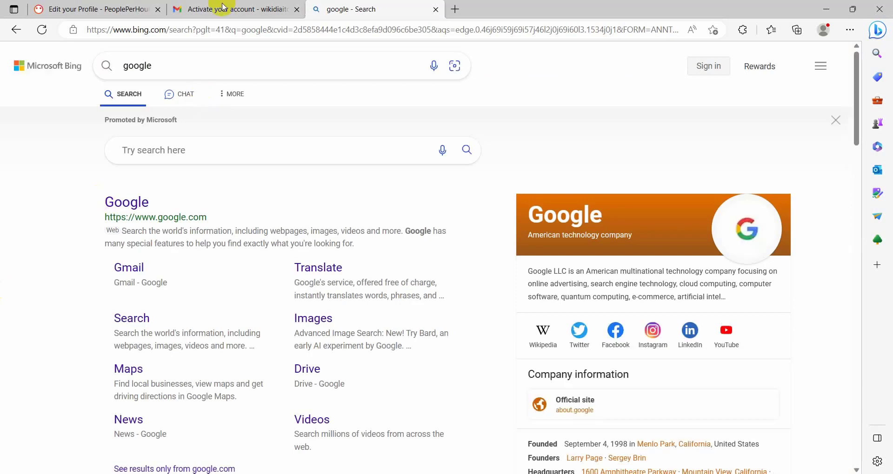
# Open the Google home page from the search results.
pyautogui.click(138, 206)
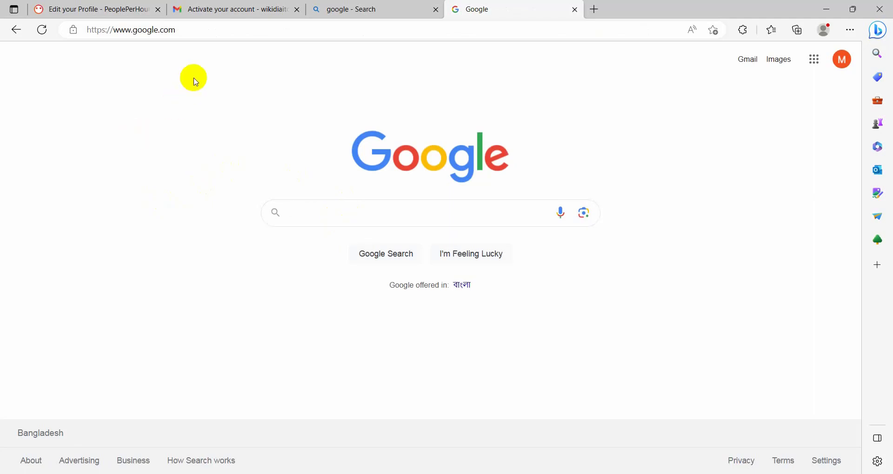
# Return to the profile editing form and review the portfolio, location, industry expertise and per hour rate entries.
pyautogui.click(90, 11)
pyautogui.scroll(-9, 228, 328)
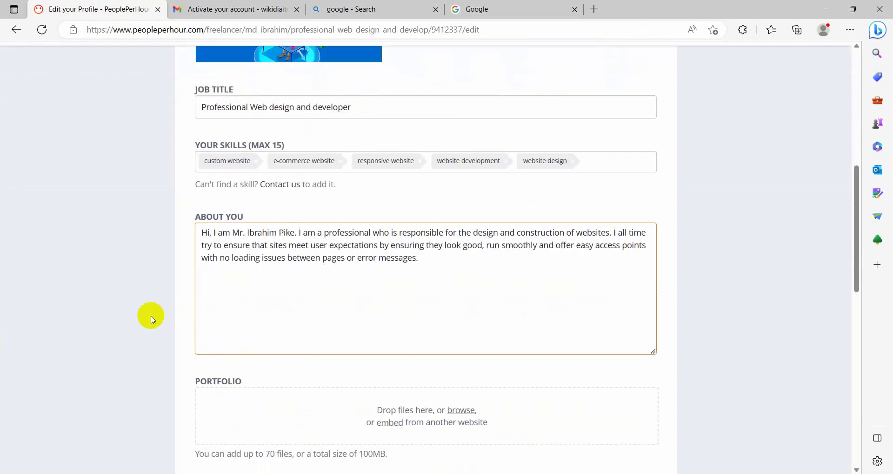
pyautogui.scroll(-3, 160, 261)
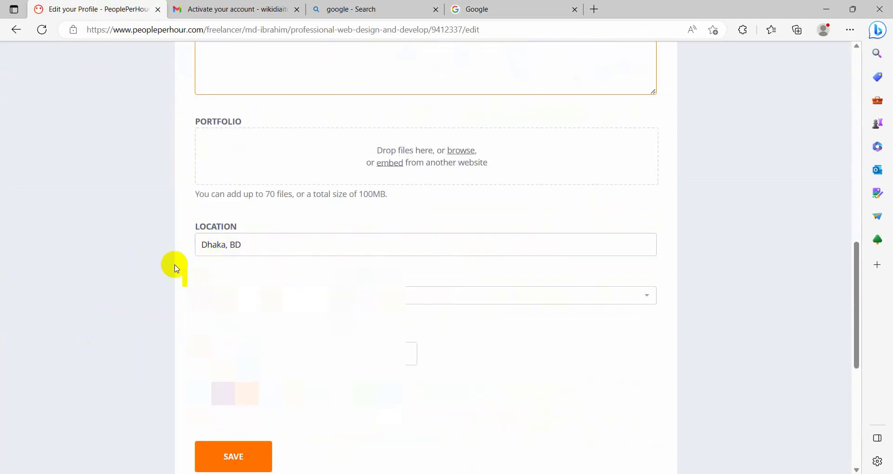
pyautogui.scroll(-2, 173, 266)
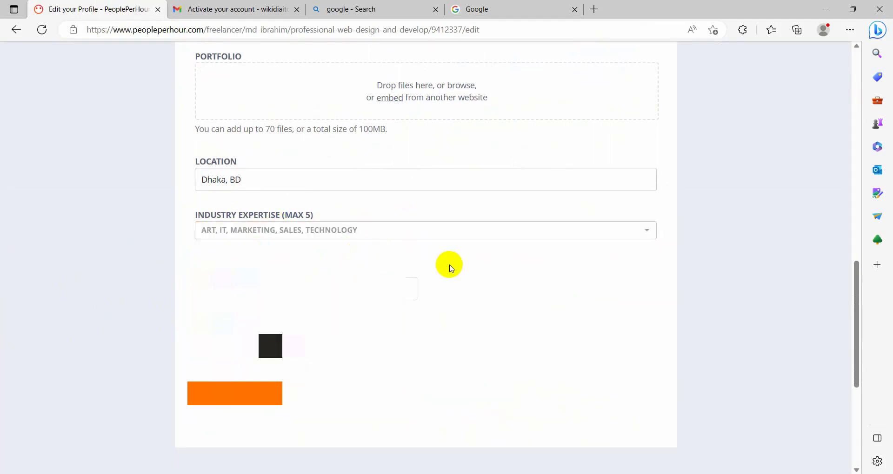
pyautogui.scroll(-2, 99, 307)
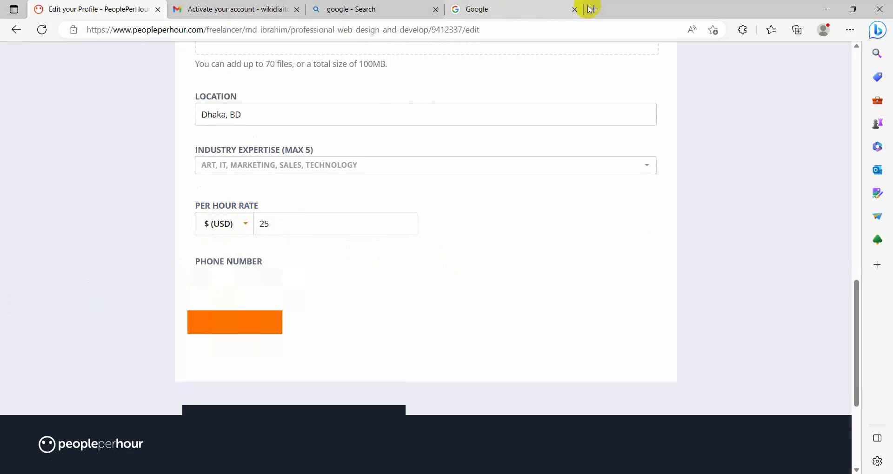
# Load peopleperhour.com in the Google browser tab and open its freelancer search page.
pyautogui.click(521, 8)
pyautogui.click(171, 32)
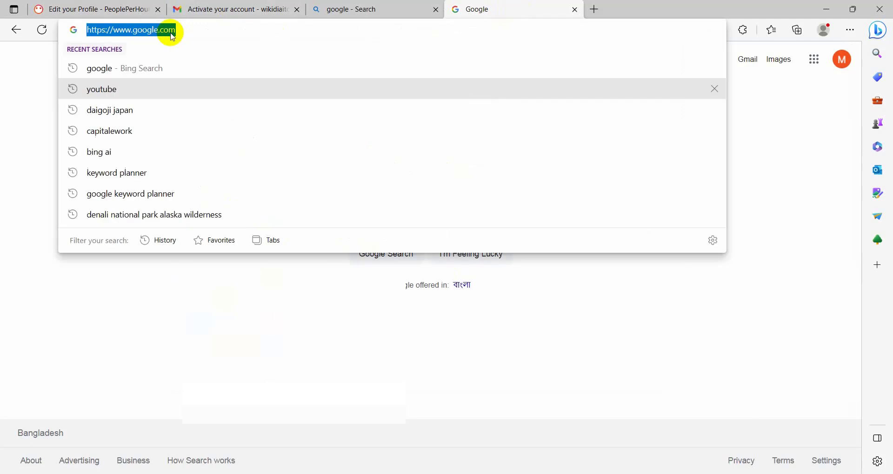
pyautogui.write('pe')
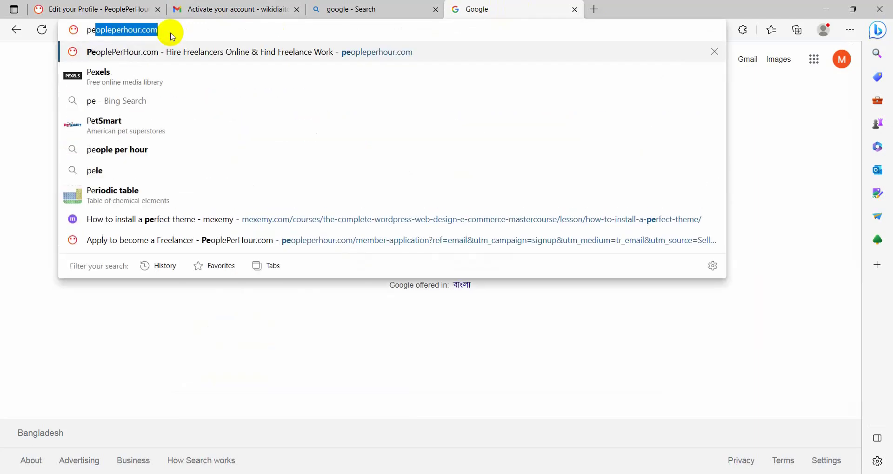
pyautogui.press('Return')
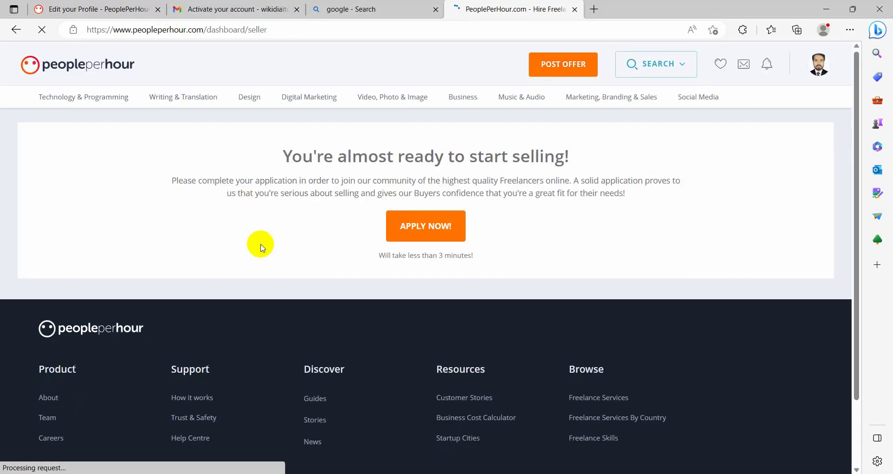
pyautogui.click(664, 75)
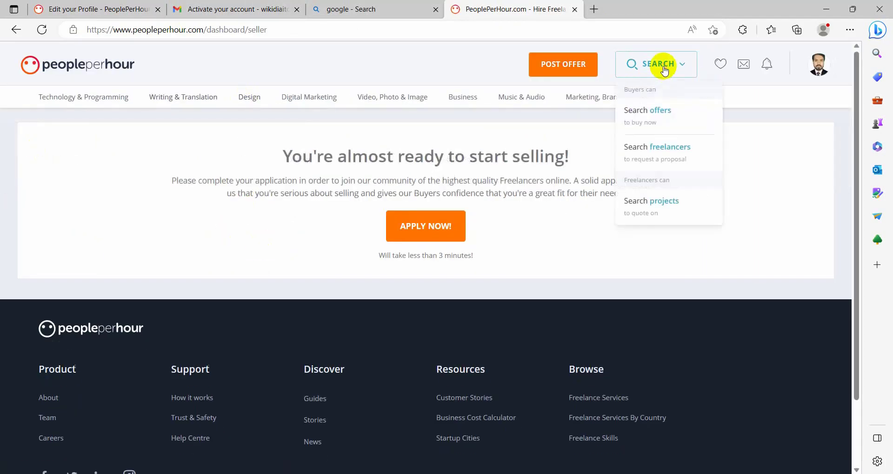
pyautogui.click(654, 158)
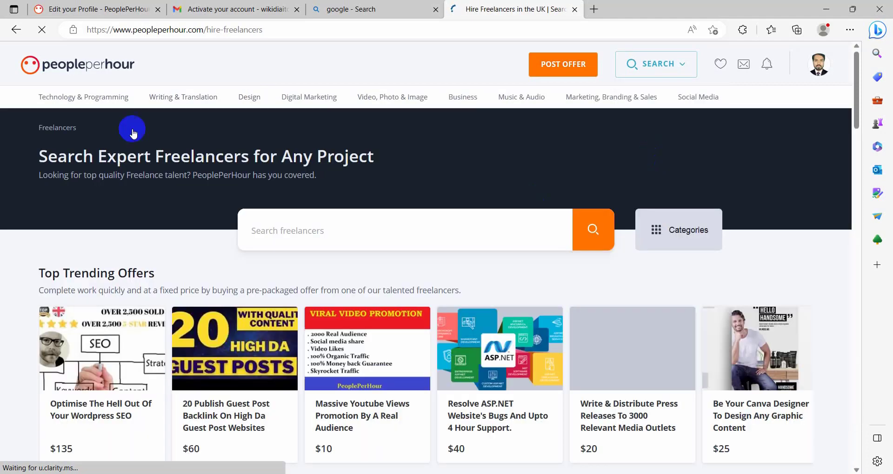
# Search the freelancers for the suggested term "digital marketing".
pyautogui.click(300, 228)
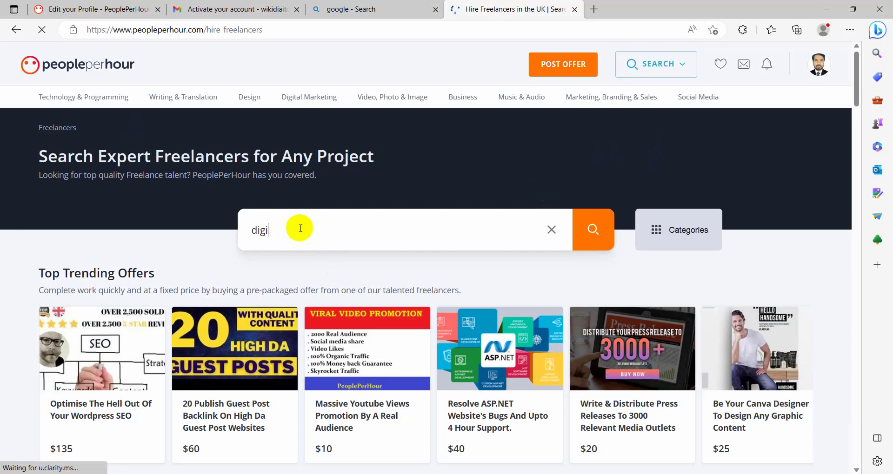
pyautogui.write('digital')
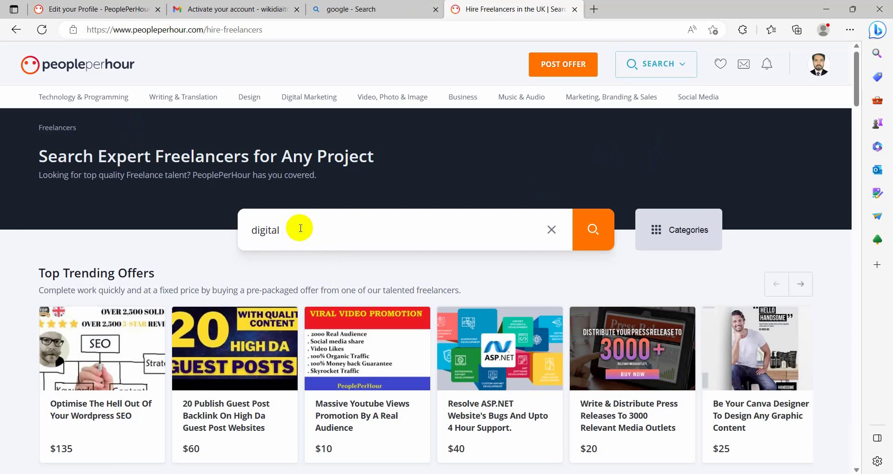
pyautogui.write(' mar')
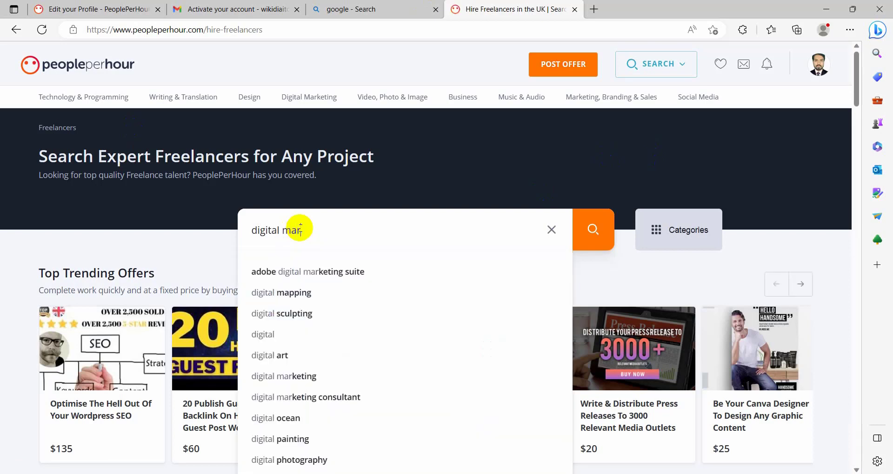
pyautogui.write('k')
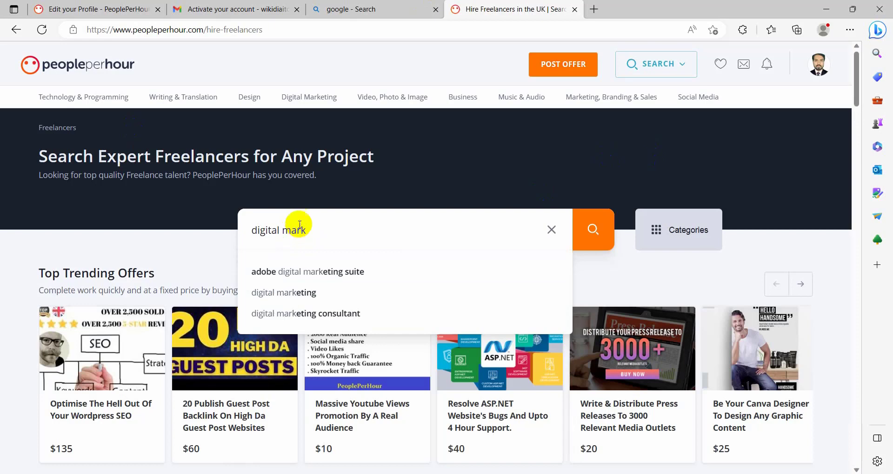
pyautogui.click(301, 294)
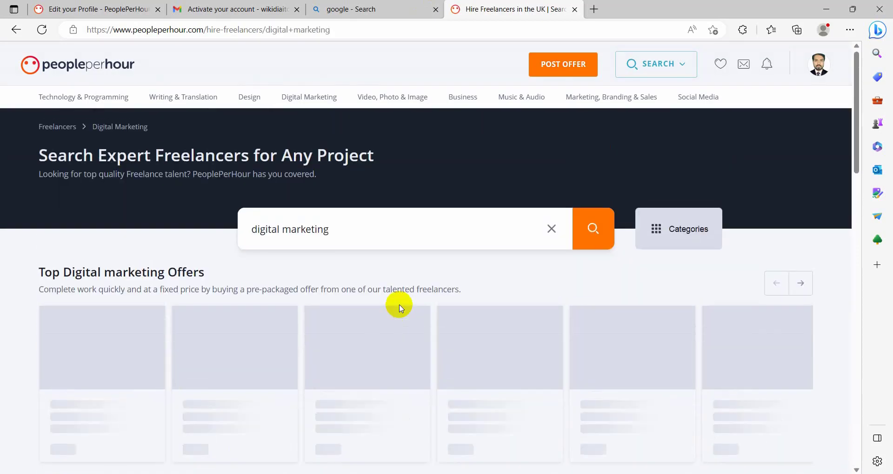
# Open the first five offers under Top Digital marketing Offers, each in its own new browser tab.
pyautogui.scroll(-3, 322, 309)
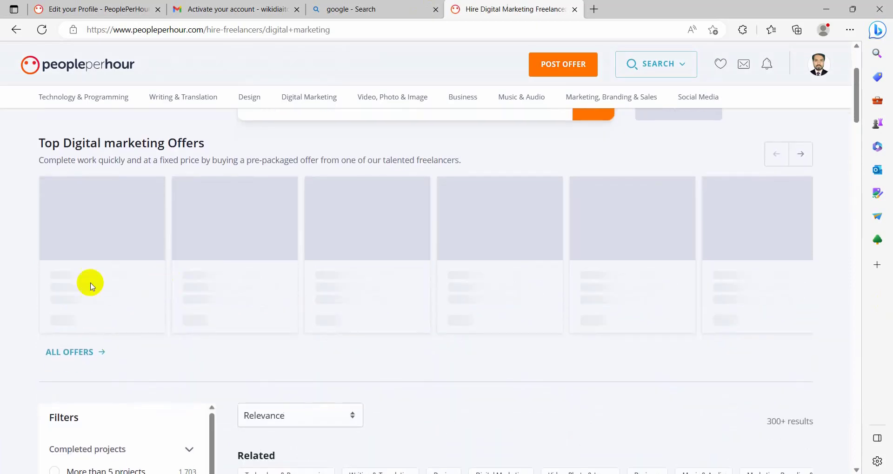
pyautogui.scroll(-2, 28, 279)
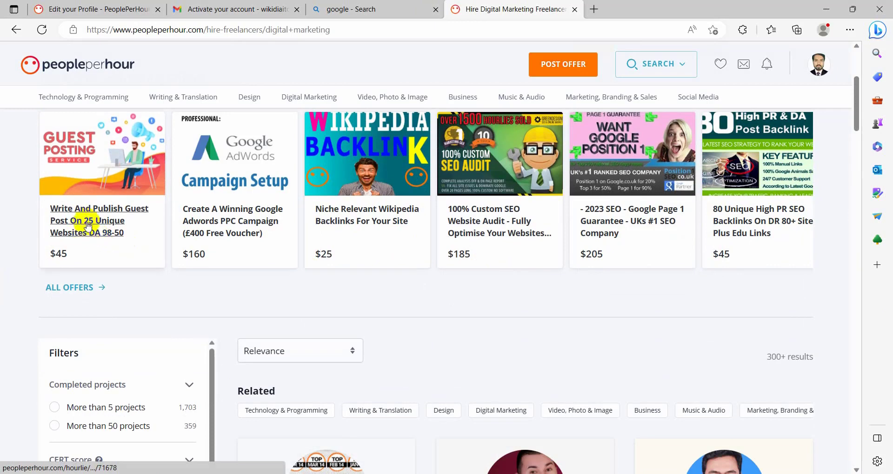
pyautogui.rightClick(88, 226)
pyautogui.click(114, 234)
pyautogui.rightClick(225, 217)
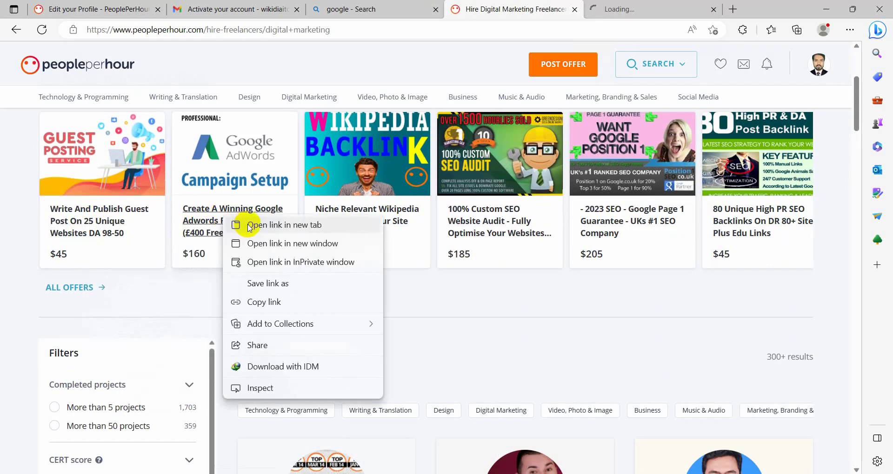
pyautogui.click(249, 227)
pyautogui.rightClick(370, 220)
pyautogui.click(379, 226)
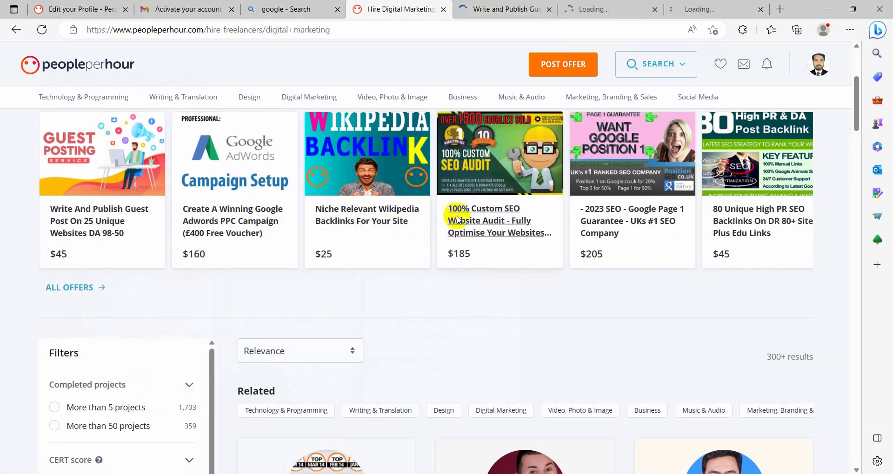
pyautogui.rightClick(472, 217)
pyautogui.click(484, 225)
pyautogui.rightClick(601, 215)
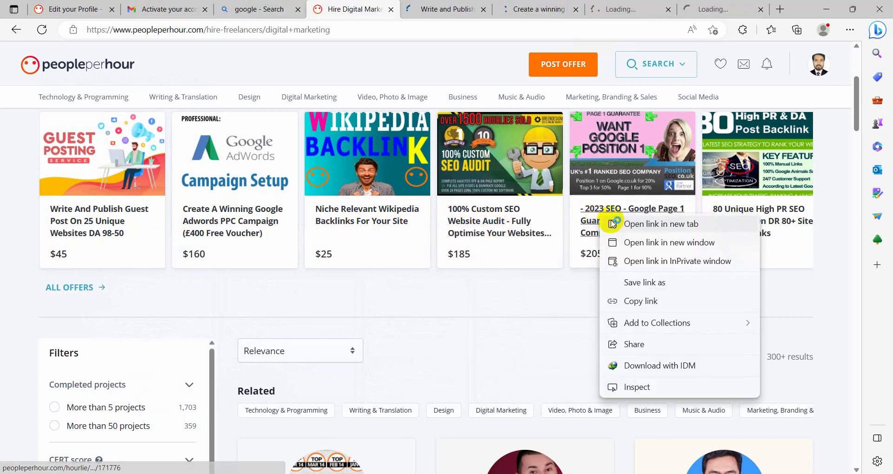
pyautogui.click(612, 224)
# Open the seller's profile from the guest post offer and examine the hourly rate, description and portfolio.
pyautogui.click(398, 8)
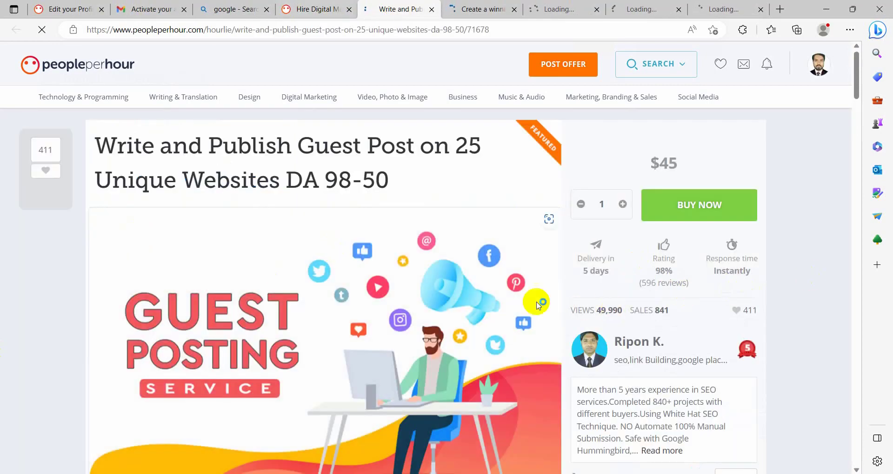
pyautogui.scroll(-3, 537, 302)
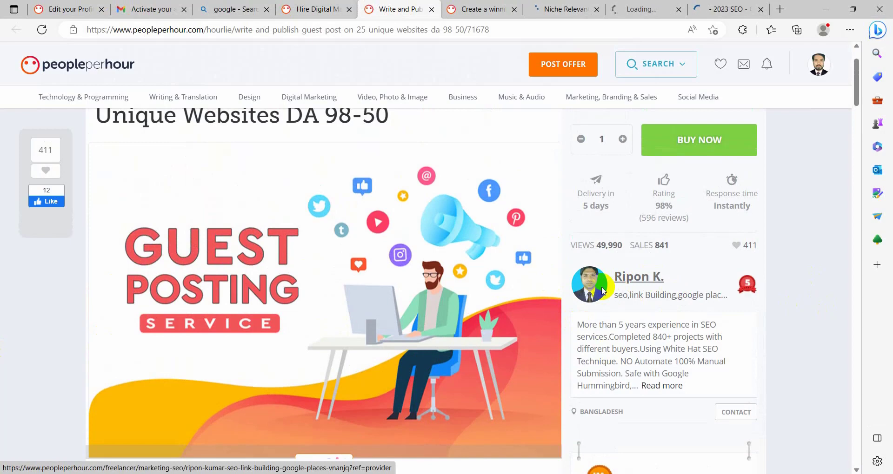
pyautogui.click(650, 279)
pyautogui.scroll(-5, 618, 303)
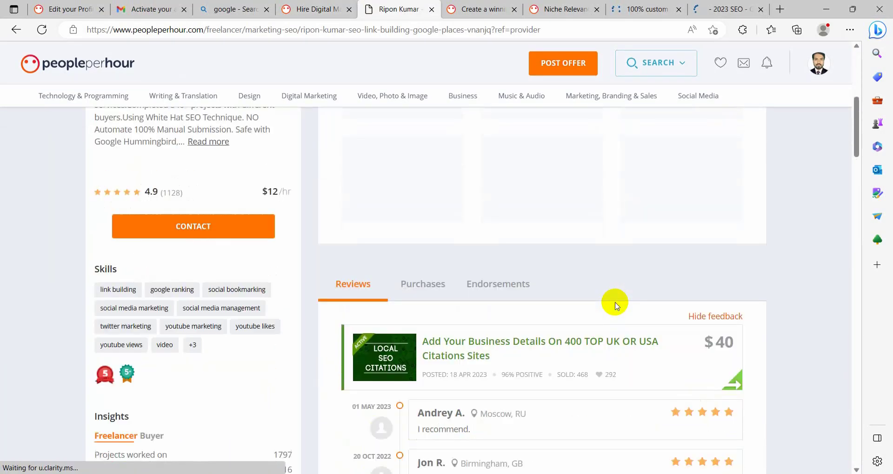
pyautogui.scroll(3, 197, 258)
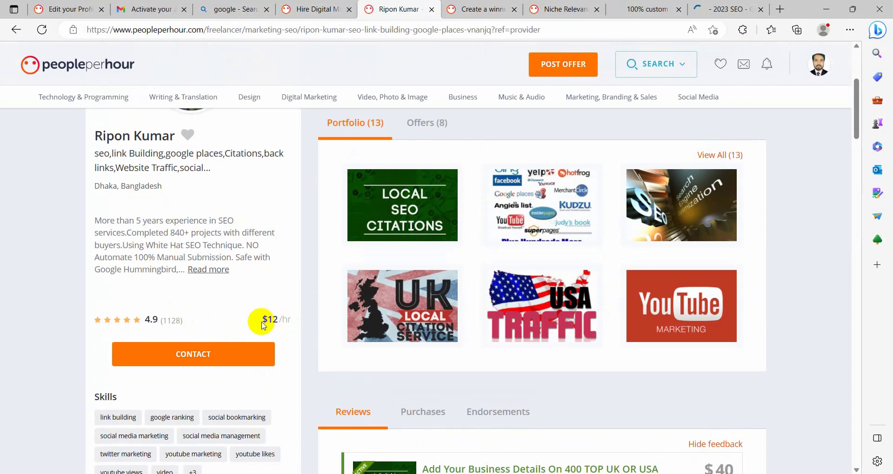
pyautogui.moveTo(263, 320); pyautogui.dragTo(289, 318)
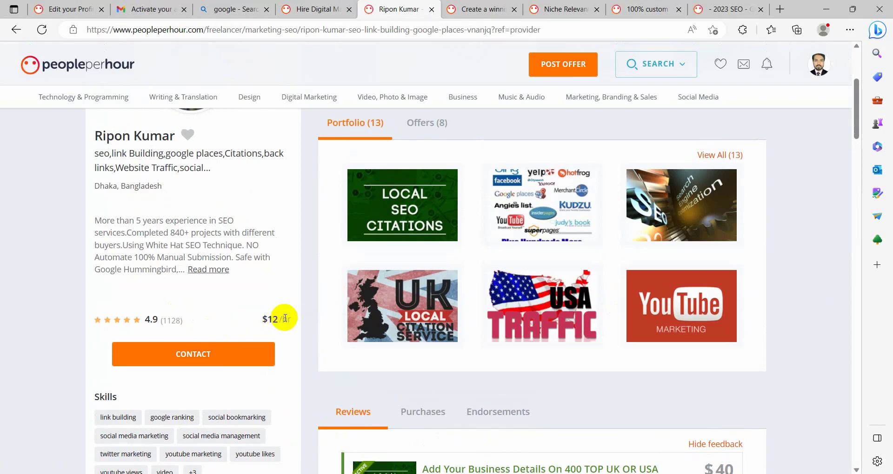
pyautogui.scroll(-1, 285, 318)
pyautogui.scroll(5, 284, 318)
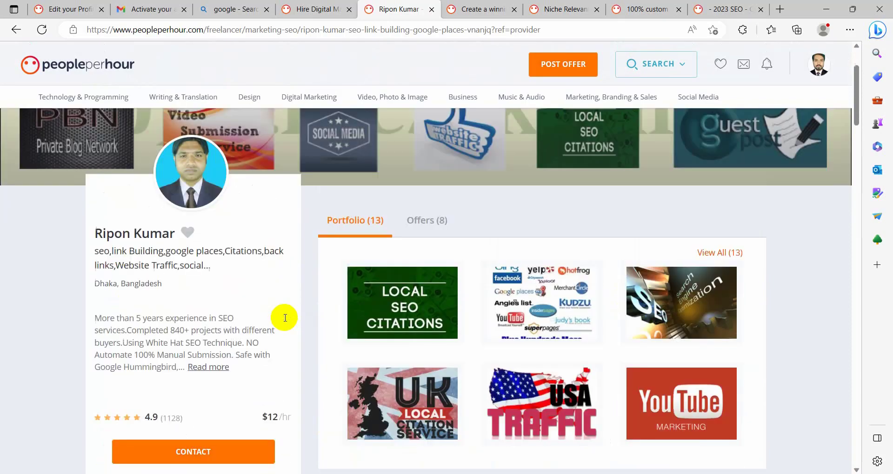
pyautogui.scroll(-3, 285, 317)
pyautogui.scroll(3, 285, 316)
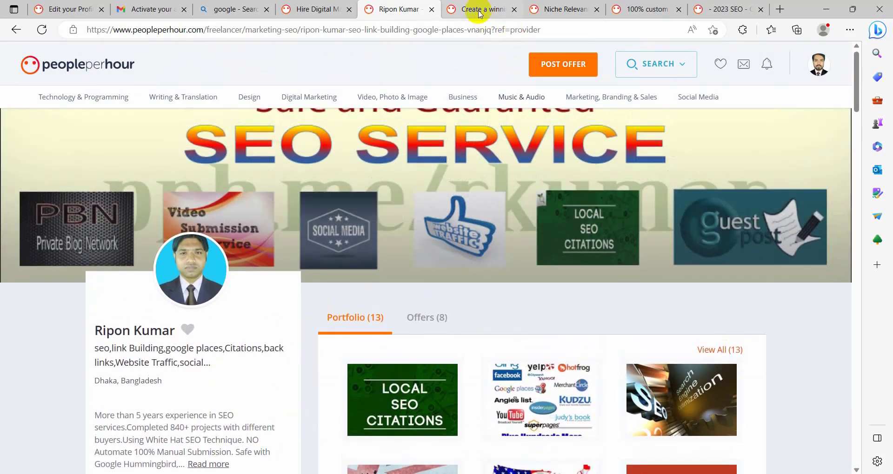
# Open the seller's profile from the Google Adwords PPC campaign offer and examine the hourly rate and skills.
pyautogui.click(483, 10)
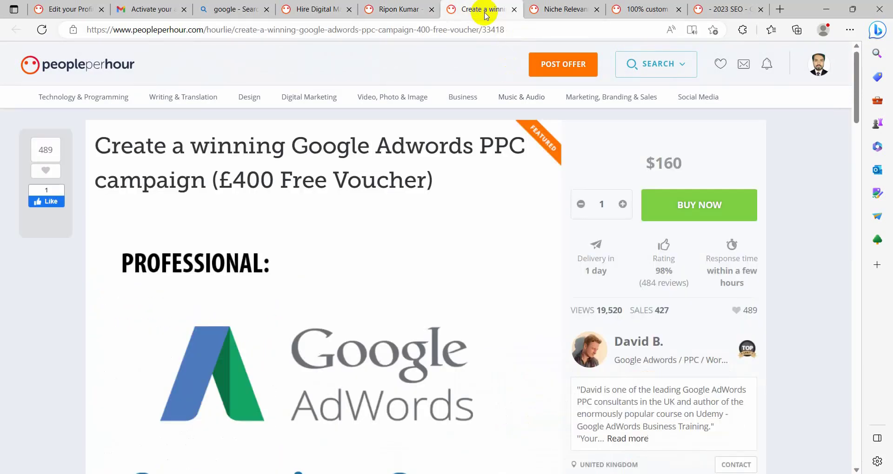
pyautogui.click(635, 353)
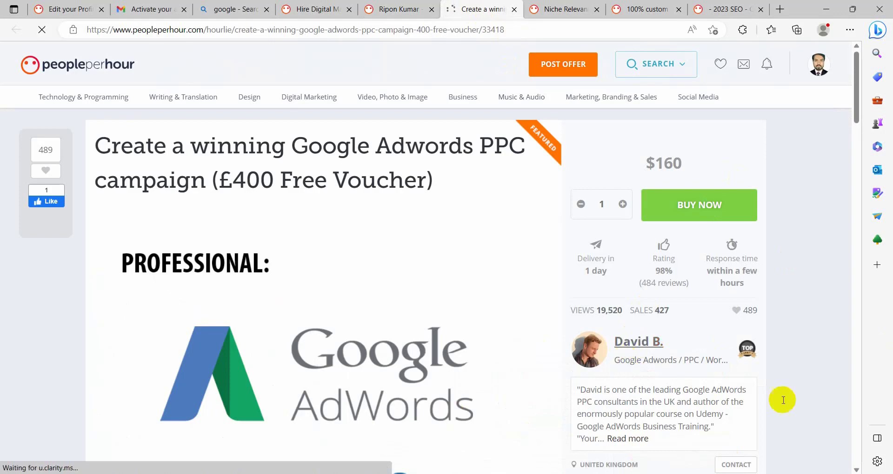
pyautogui.scroll(-2, 393, 311)
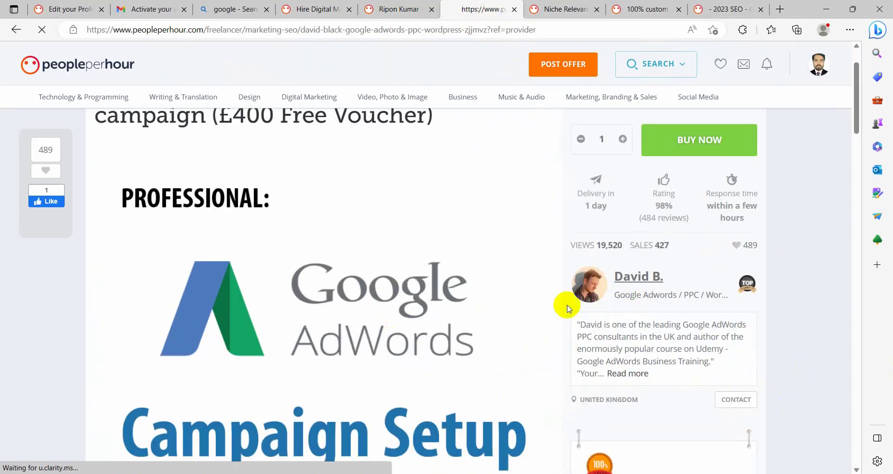
pyautogui.scroll(-5, 568, 307)
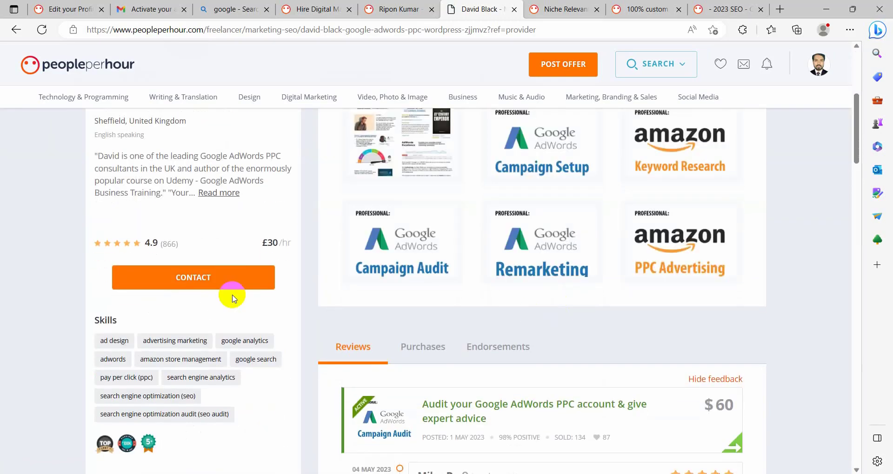
# Open the seller's profile from the Wikipedia backlinks offer and examine the hourly rate, skills and portfolio.
pyautogui.click(551, 9)
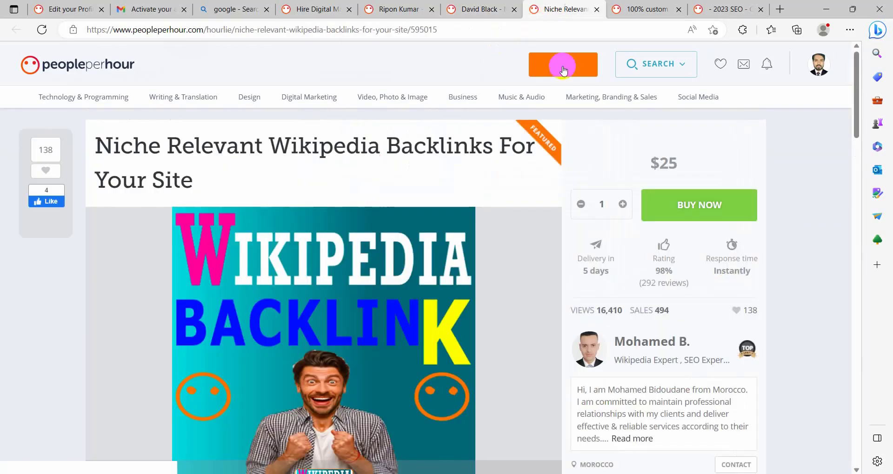
pyautogui.scroll(-5, 616, 247)
pyautogui.scroll(3, 587, 269)
pyautogui.scroll(2, 587, 269)
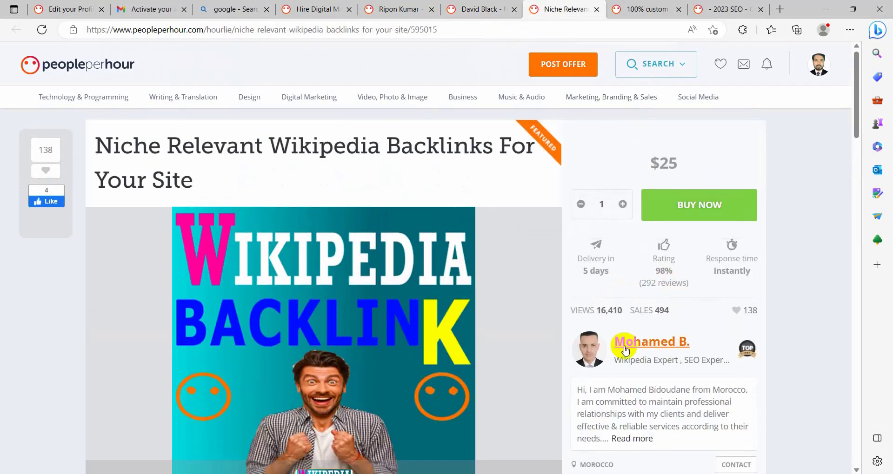
pyautogui.click(646, 346)
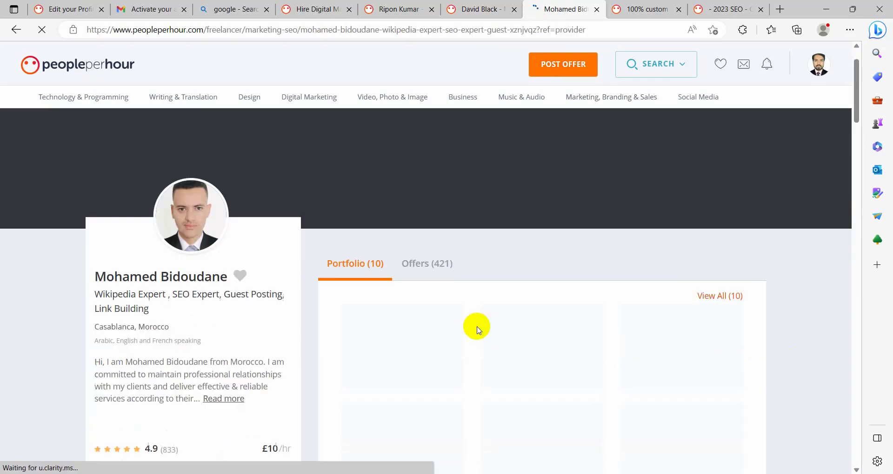
pyautogui.scroll(-5, 465, 326)
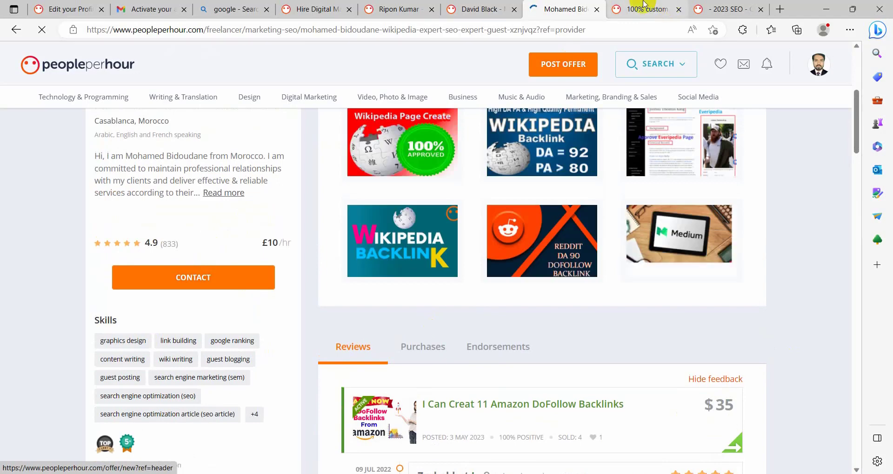
# Open the seller's profile from the 100% custom SEO website audit offer and examine the hourly rate, skills and portfolio.
pyautogui.click(643, 8)
pyautogui.scroll(-3, 704, 263)
pyautogui.scroll(2, 618, 270)
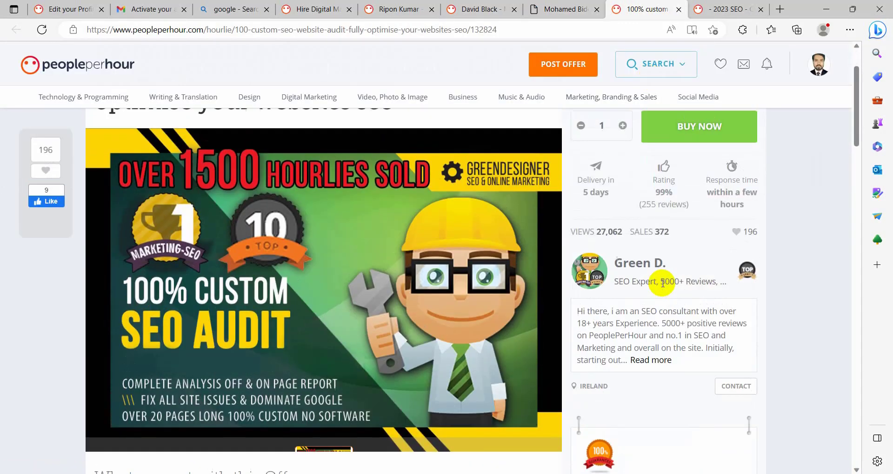
pyautogui.click(632, 279)
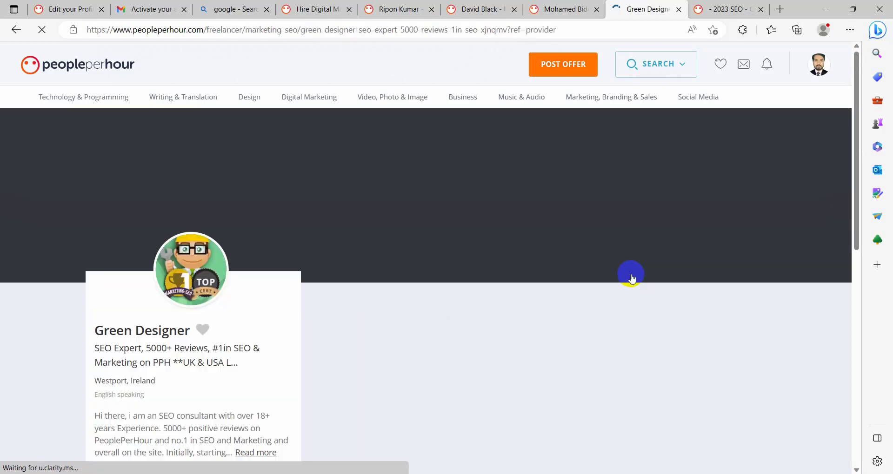
pyautogui.scroll(-5, 449, 315)
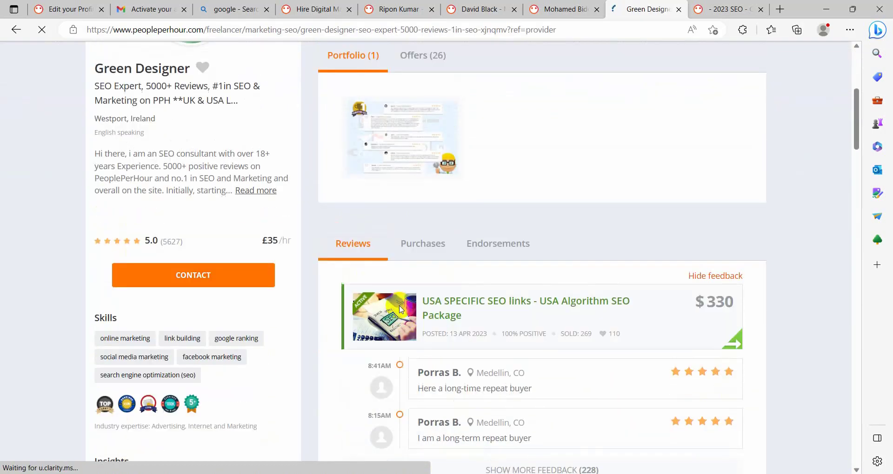
# Open the seller's profile from the 2023 SEO Google Page 1 Guarantee offer and examine the hourly rate, skills and portfolio.
pyautogui.click(719, 8)
pyautogui.scroll(-2, 679, 312)
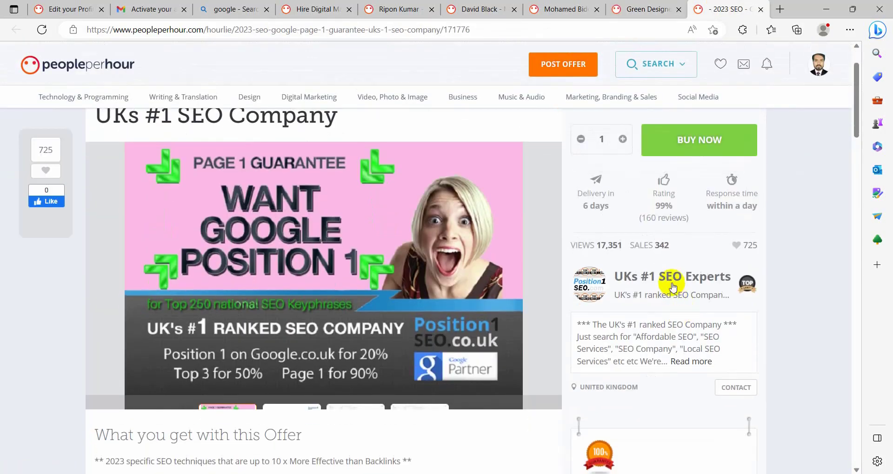
pyautogui.click(671, 285)
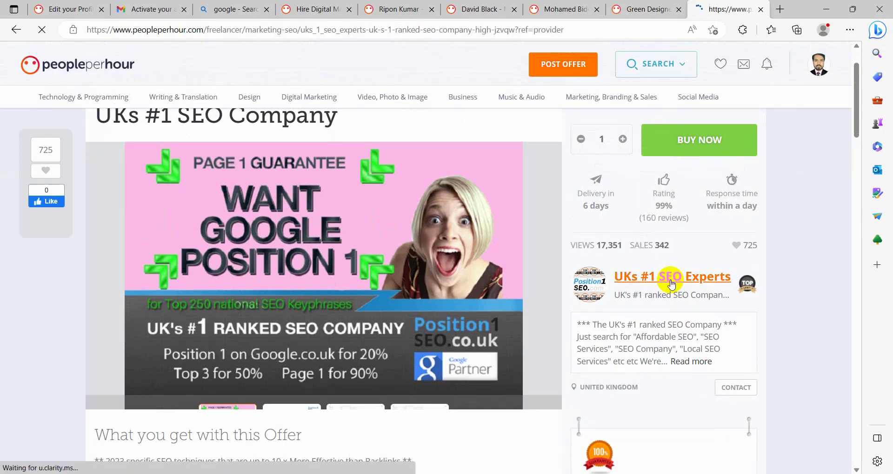
pyautogui.scroll(-5, 420, 342)
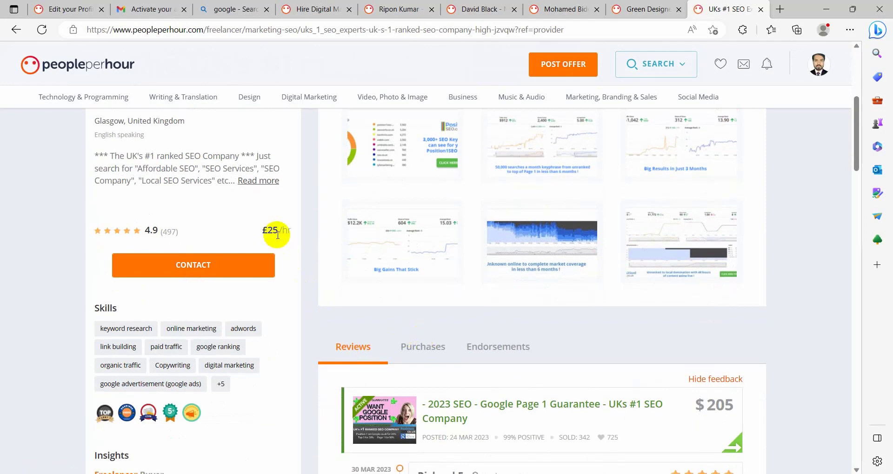
pyautogui.scroll(6, 277, 234)
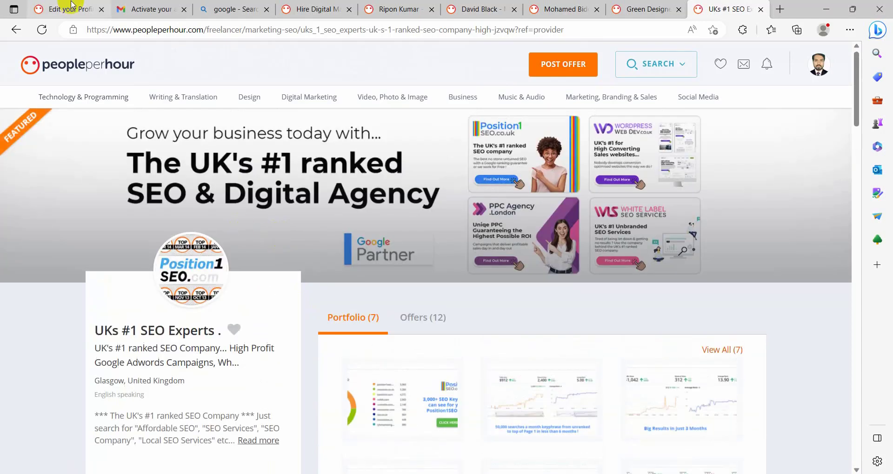
# Return to the Edit your Profile form and review the job title, skills, description, portfolio and location fields.
pyautogui.click(70, 9)
pyautogui.scroll(1, 425, 298)
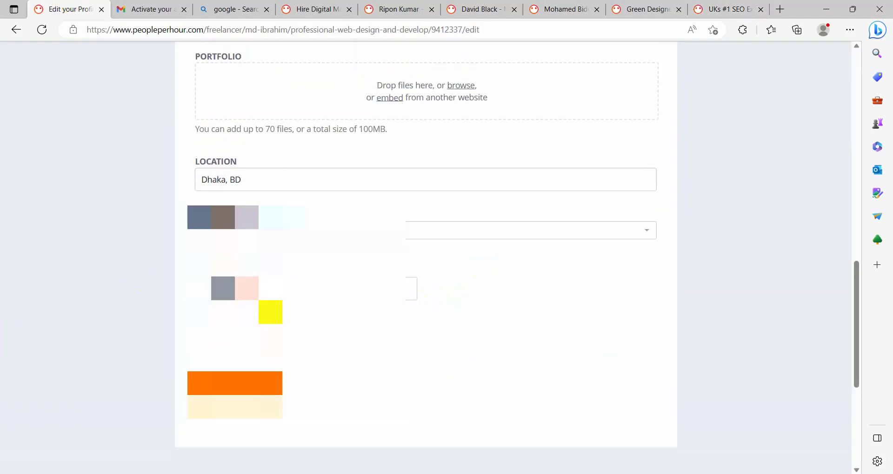
pyautogui.scroll(6, 519, 313)
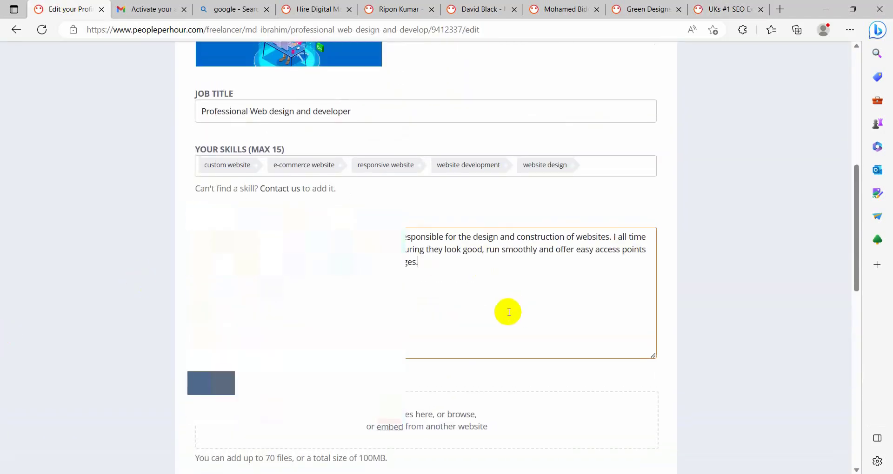
pyautogui.scroll(-6, 422, 321)
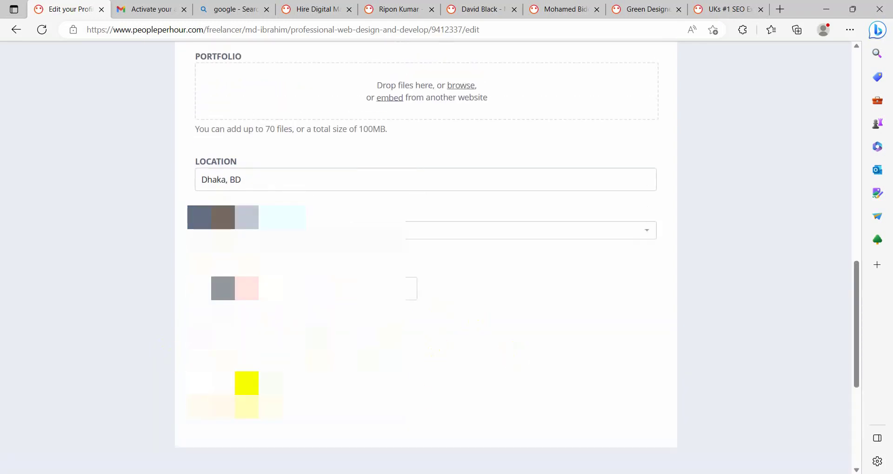
pyautogui.scroll(15, 467, 393)
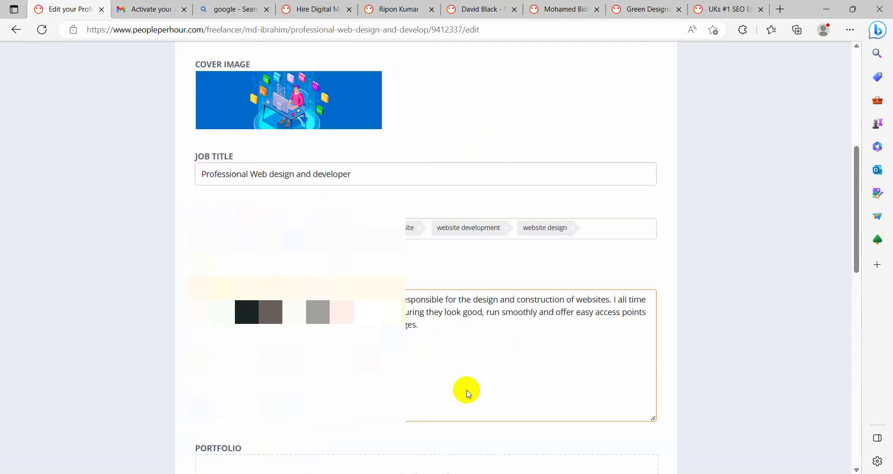
# Open the account's own public freelancer profile and look over the whole page down to the account connections.
pyautogui.click(810, 65)
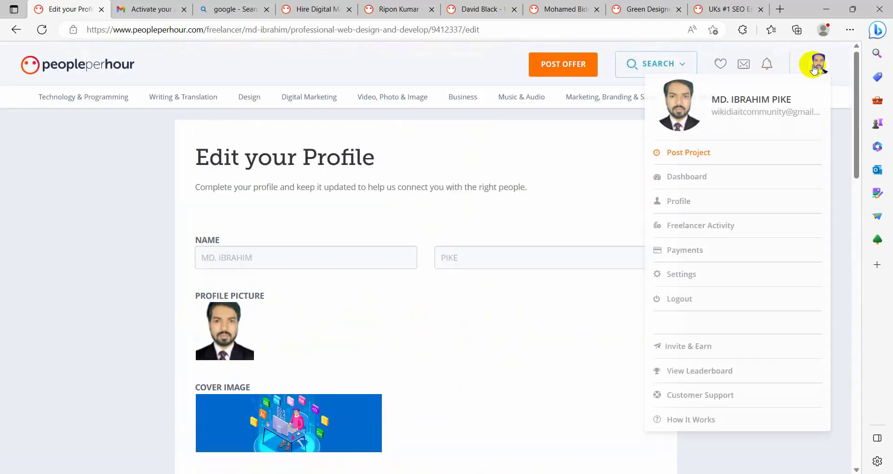
pyautogui.click(680, 203)
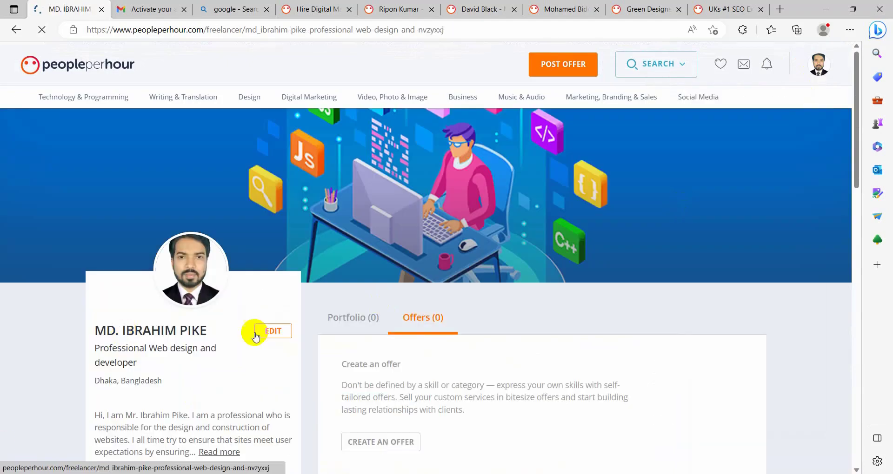
pyautogui.scroll(-15, 409, 351)
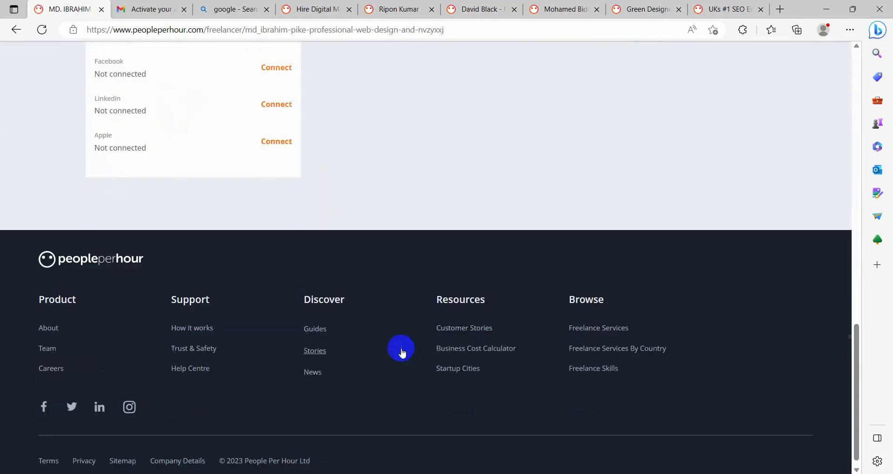
pyautogui.scroll(5, 399, 353)
pyautogui.scroll(10, 398, 350)
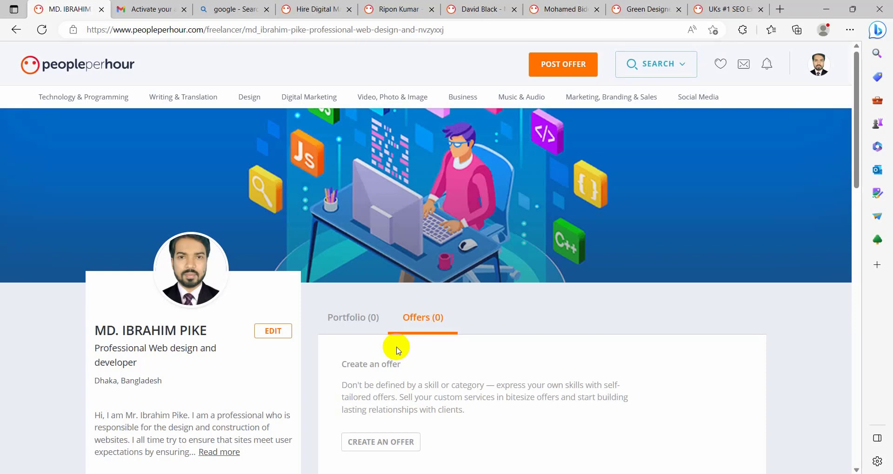
# Examine the own profile's description, hourly rate, skills, Insights and Your Account sections.
pyautogui.scroll(-7, 397, 350)
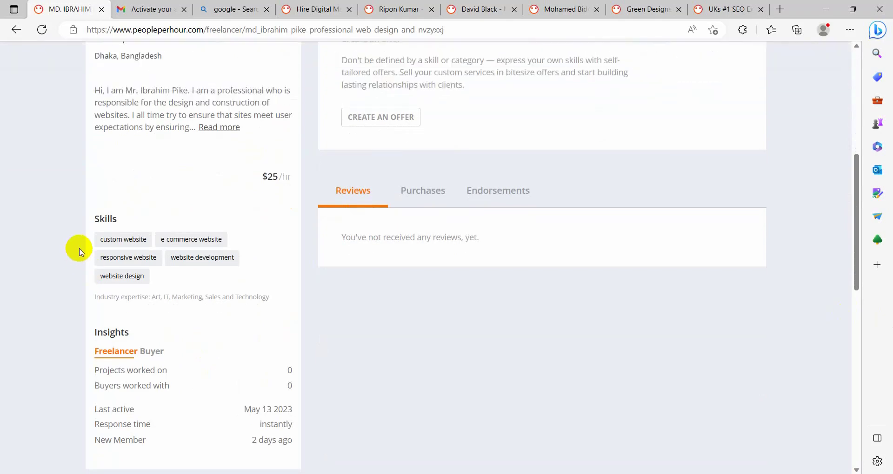
pyautogui.scroll(3, 205, 265)
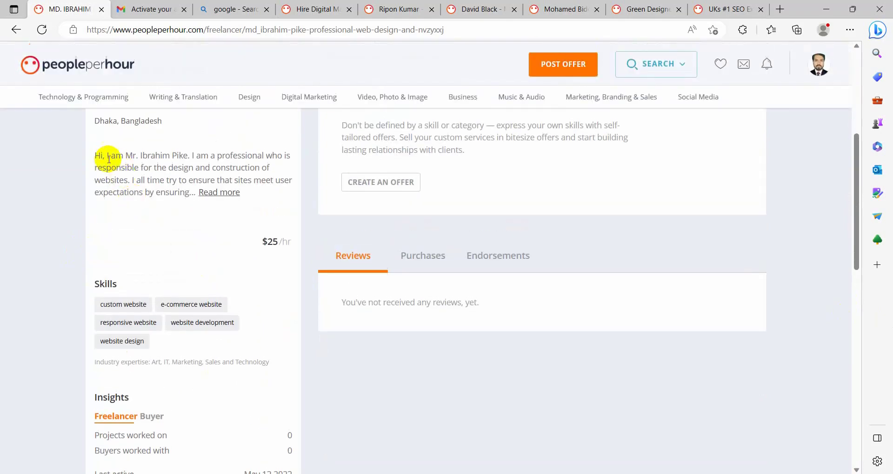
pyautogui.moveTo(109, 159); pyautogui.dragTo(174, 169)
pyautogui.scroll(-4, 167, 287)
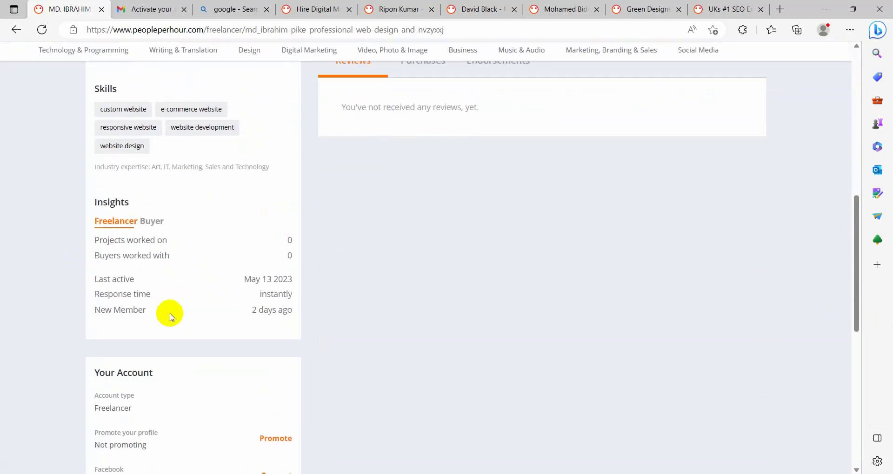
pyautogui.scroll(-4, 169, 314)
pyautogui.scroll(12, 170, 314)
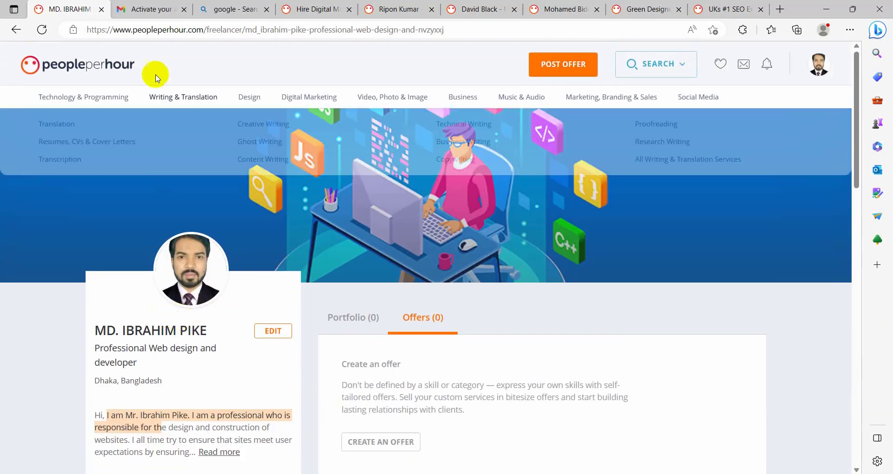
# Switch to Gmail, read the PeoplePerHour email "Your Profile has been accepted", and return to the own PeoplePerHour profile.
pyautogui.click(128, 8)
pyautogui.click(510, 296)
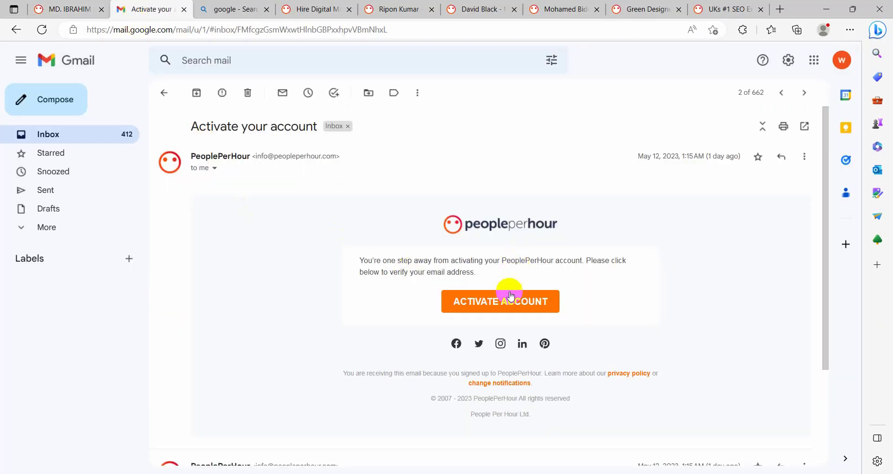
pyautogui.click(57, 132)
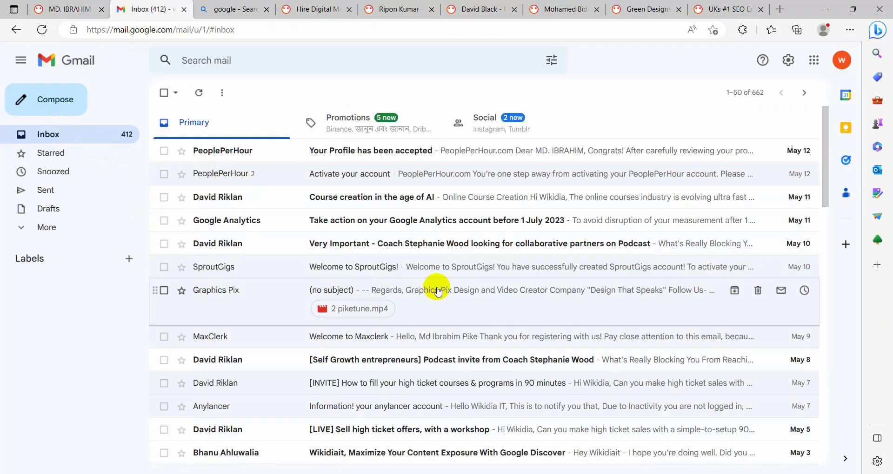
pyautogui.click(358, 150)
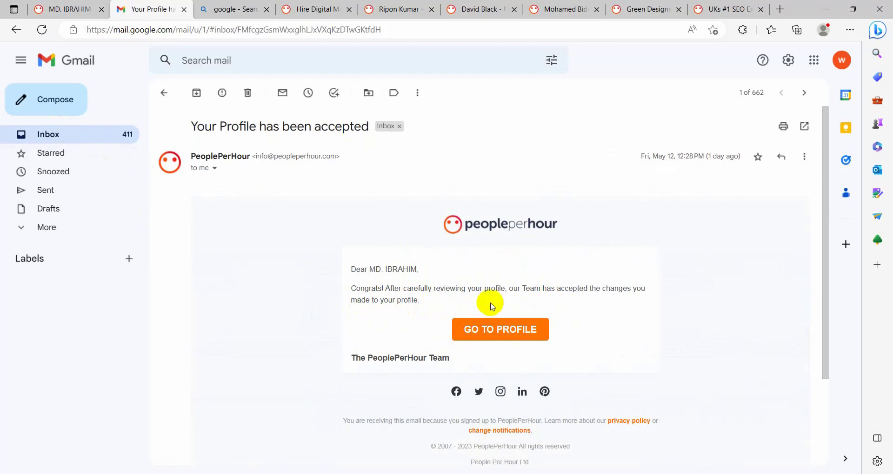
pyautogui.click(59, 138)
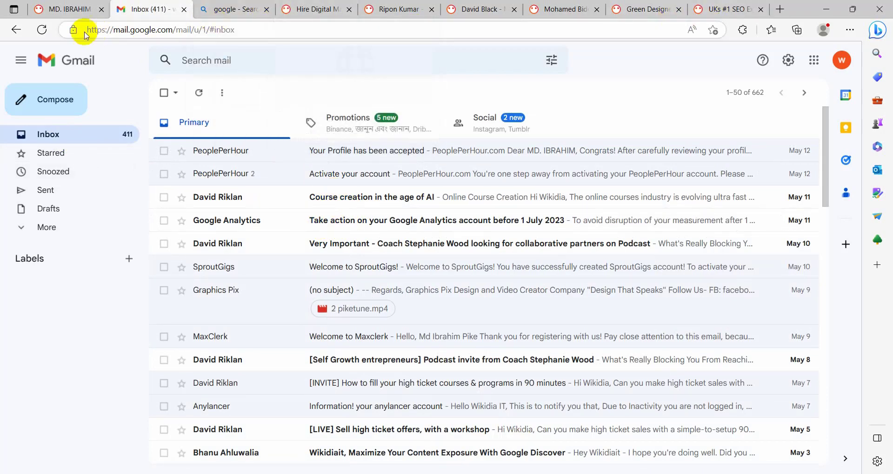
pyautogui.click(74, 9)
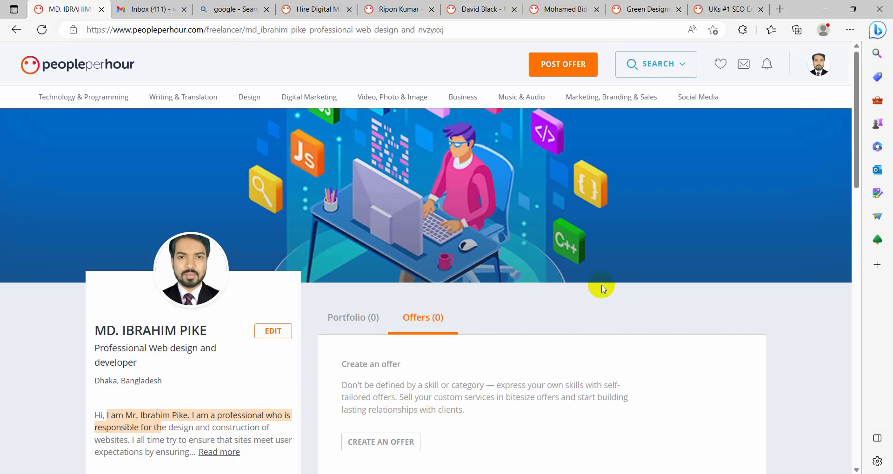